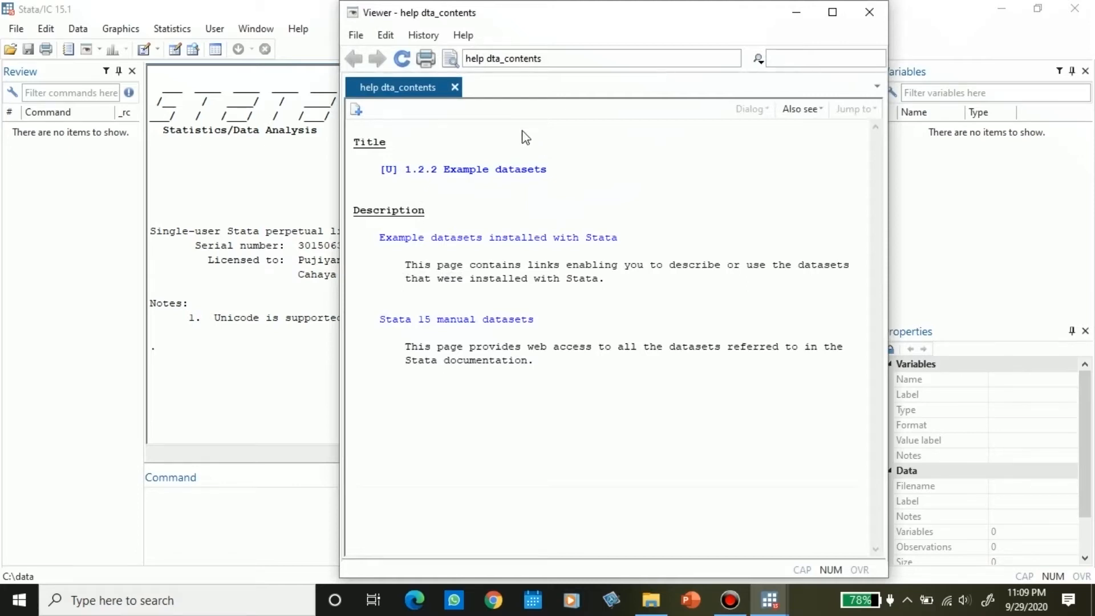
Load the nlsw88.dta example dataset installed with Stata and close the help viewer.
{"action": "left_click", "coordinate": [474, 245]}
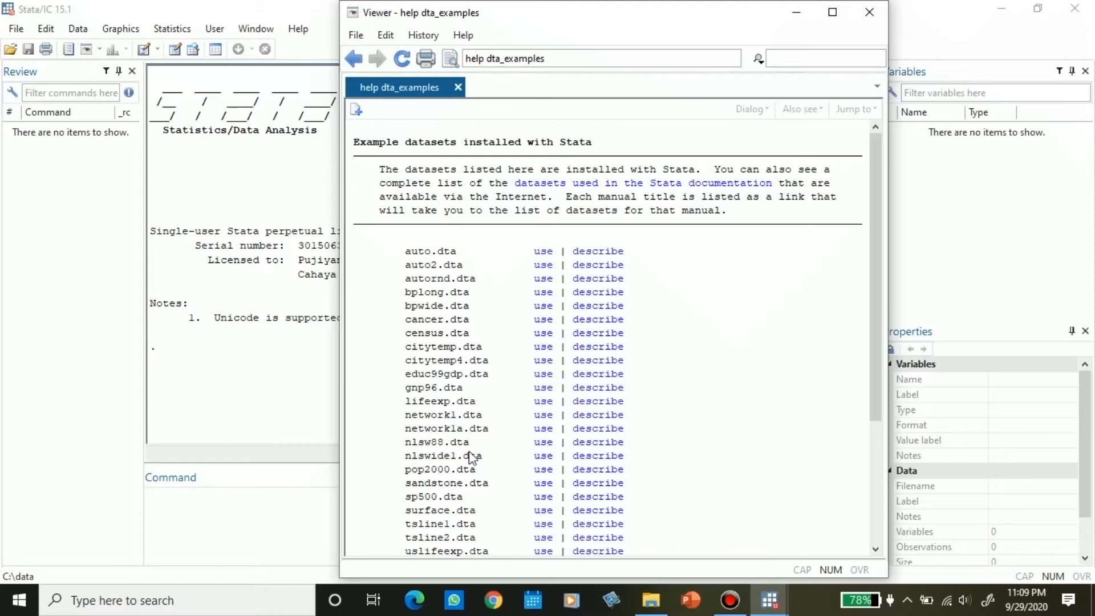
{"action": "left_click", "coordinate": [542, 444]}
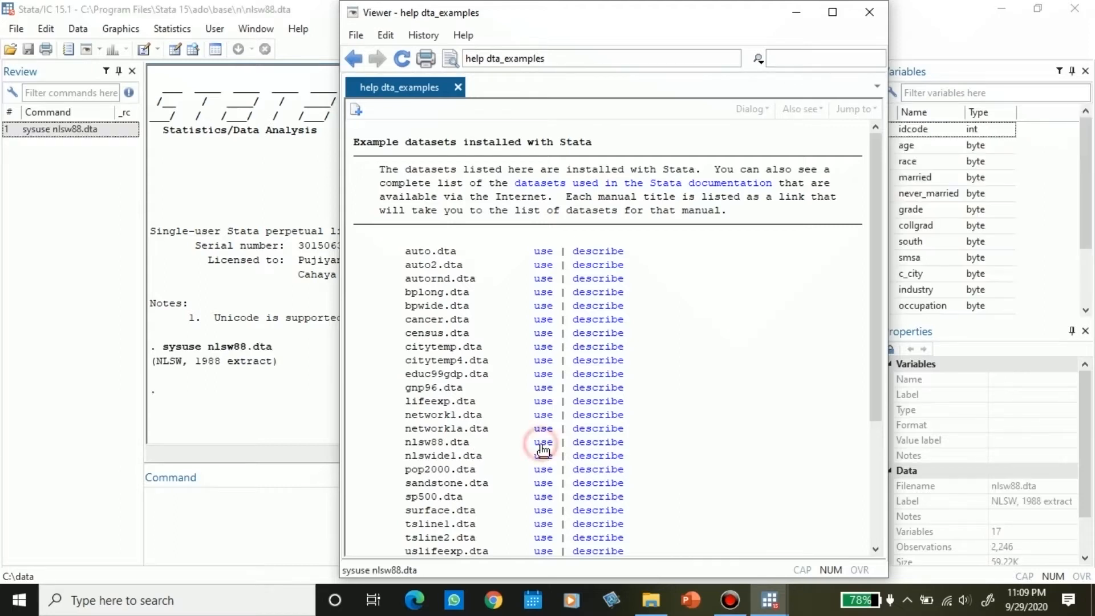
{"action": "left_click", "coordinate": [869, 12]}
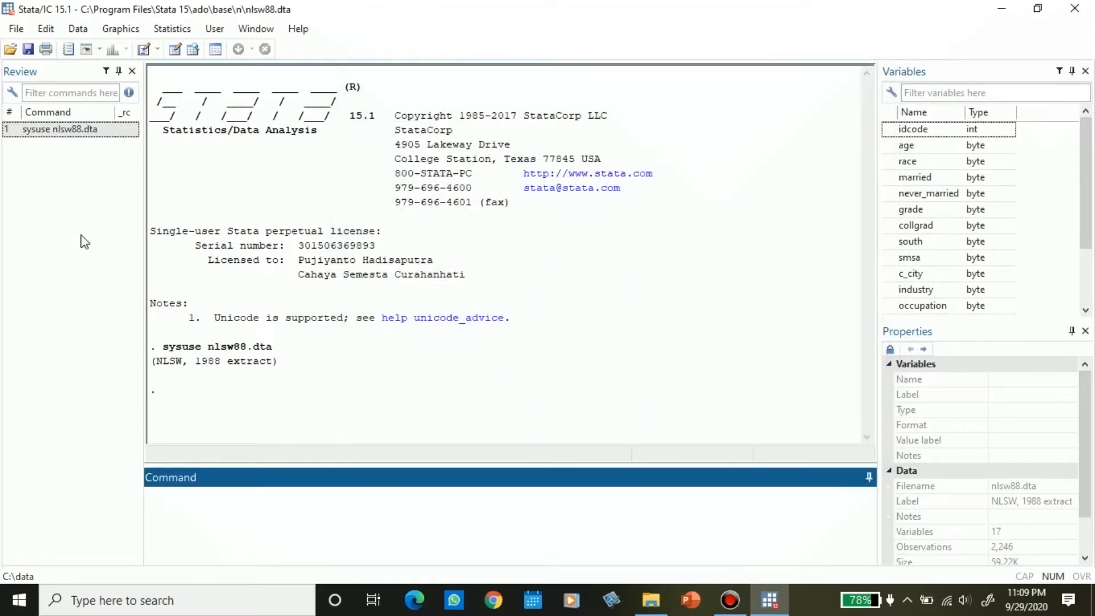
Create a new plot definition for a twoway graph, using the basic Scatter plot type.
{"action": "left_click", "coordinate": [132, 30]}
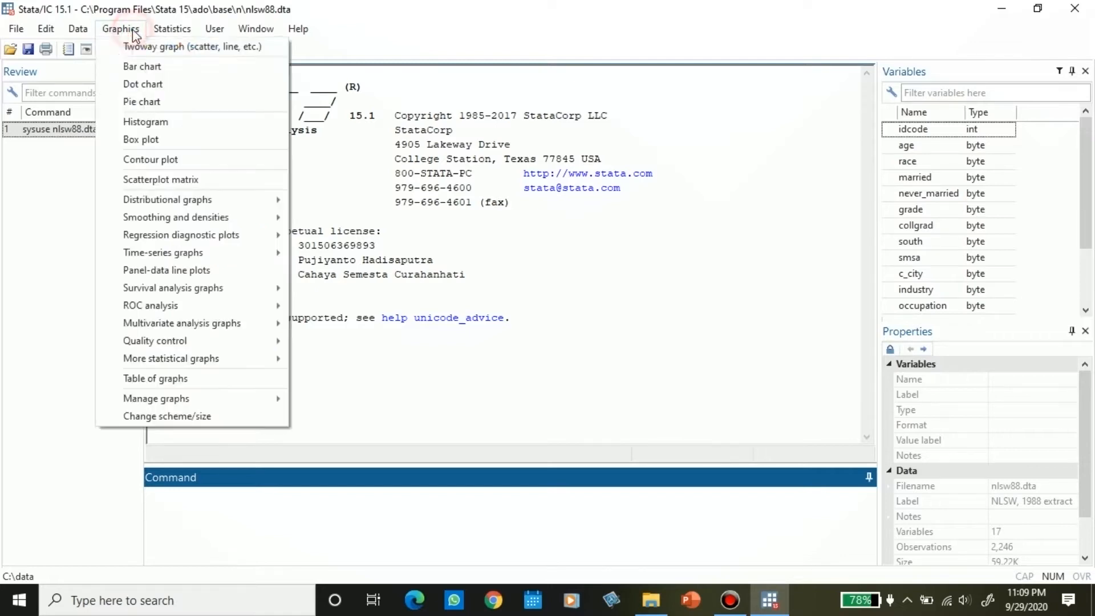
{"action": "left_click", "coordinate": [193, 50]}
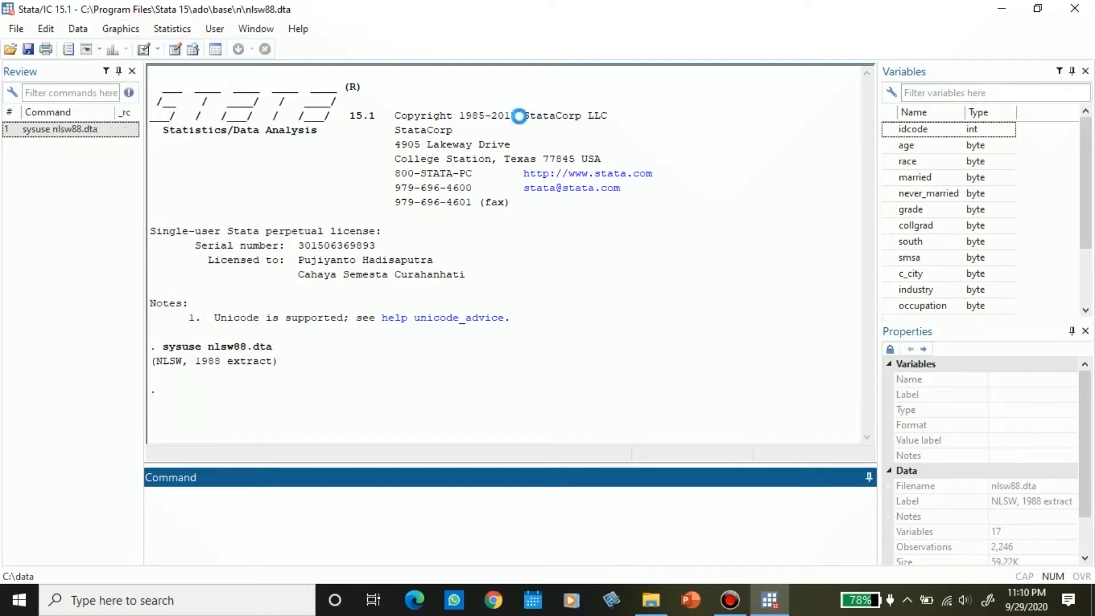
{"action": "left_click_drag", "start_coordinate": [590, 190], "coordinate": [894, 31]}
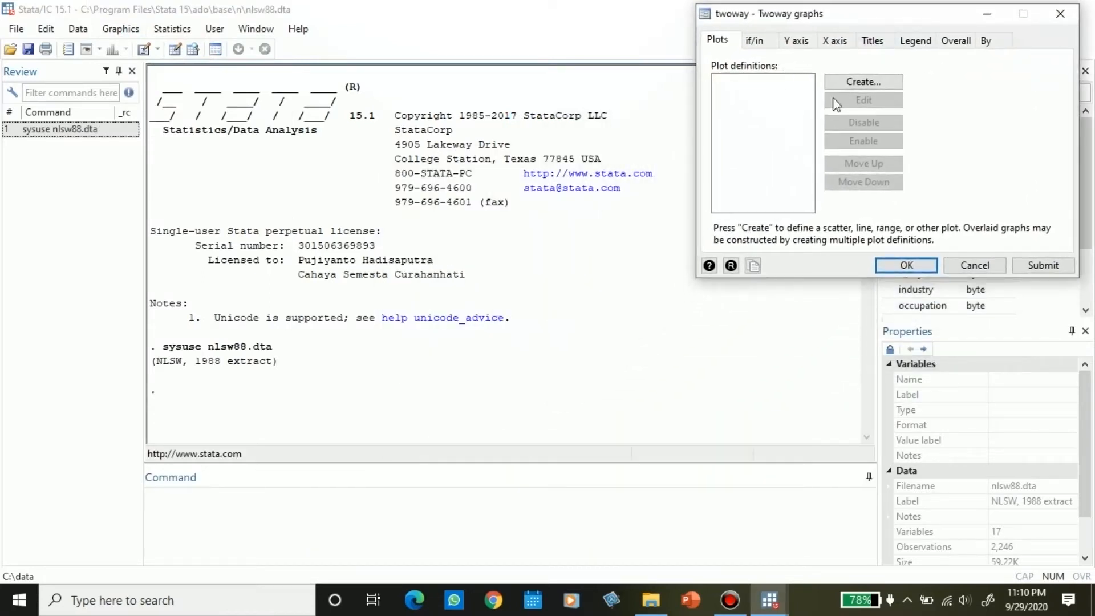
{"action": "left_click", "coordinate": [868, 83]}
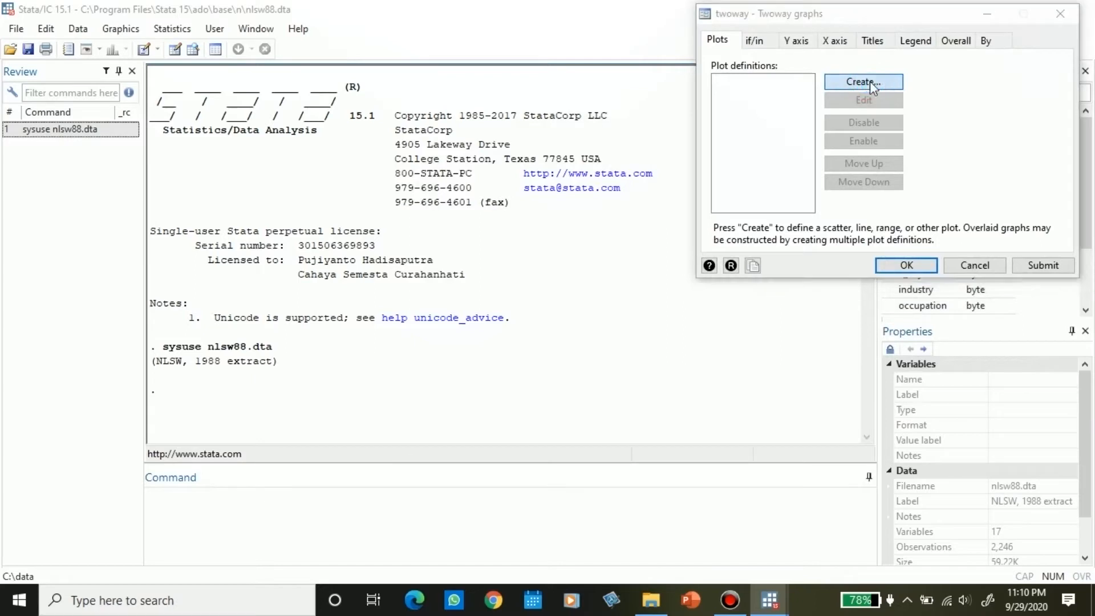
{"action": "left_click_drag", "start_coordinate": [892, 41], "coordinate": [770, 60]}
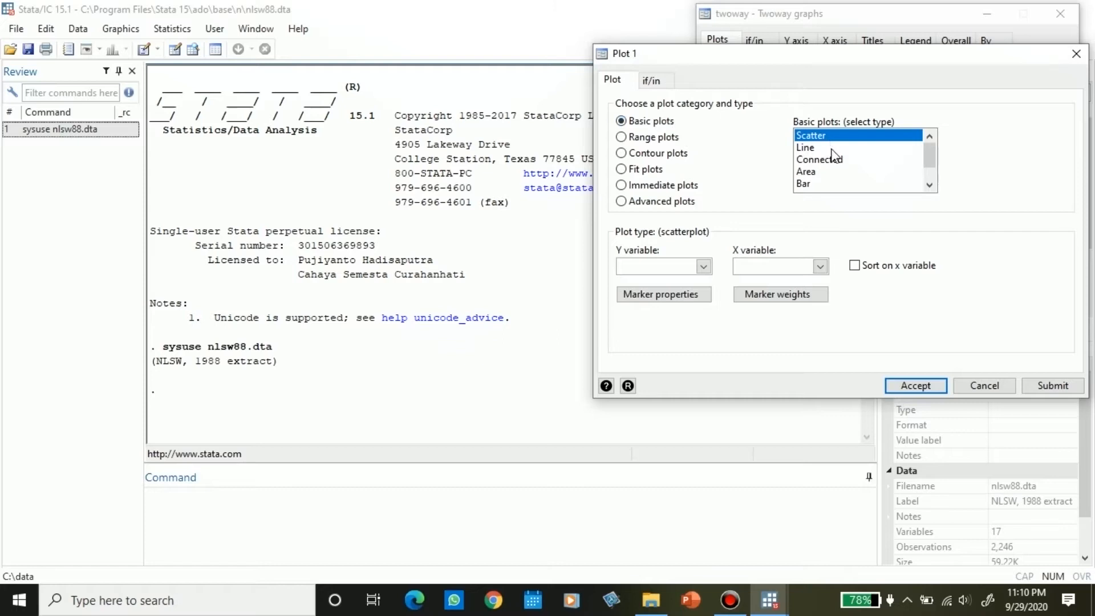
{"action": "left_click", "coordinate": [861, 172]}
{"action": "scroll", "coordinate": [924, 163], "scroll_direction": "down", "scroll_amount": 1}
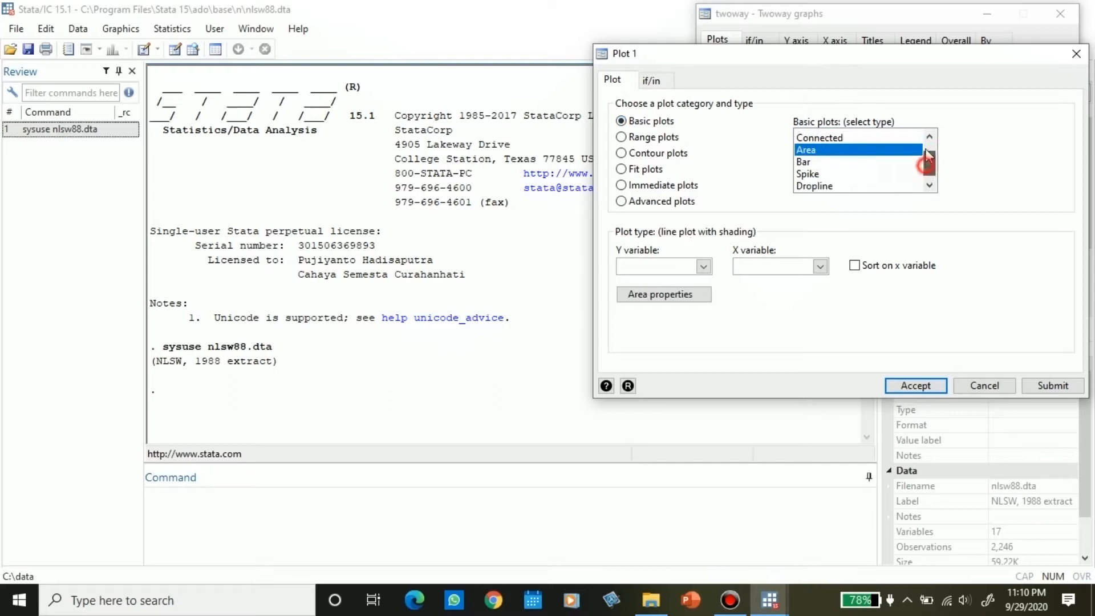
{"action": "scroll", "coordinate": [906, 151], "scroll_direction": "up", "scroll_amount": 1}
{"action": "left_click", "coordinate": [869, 137]}
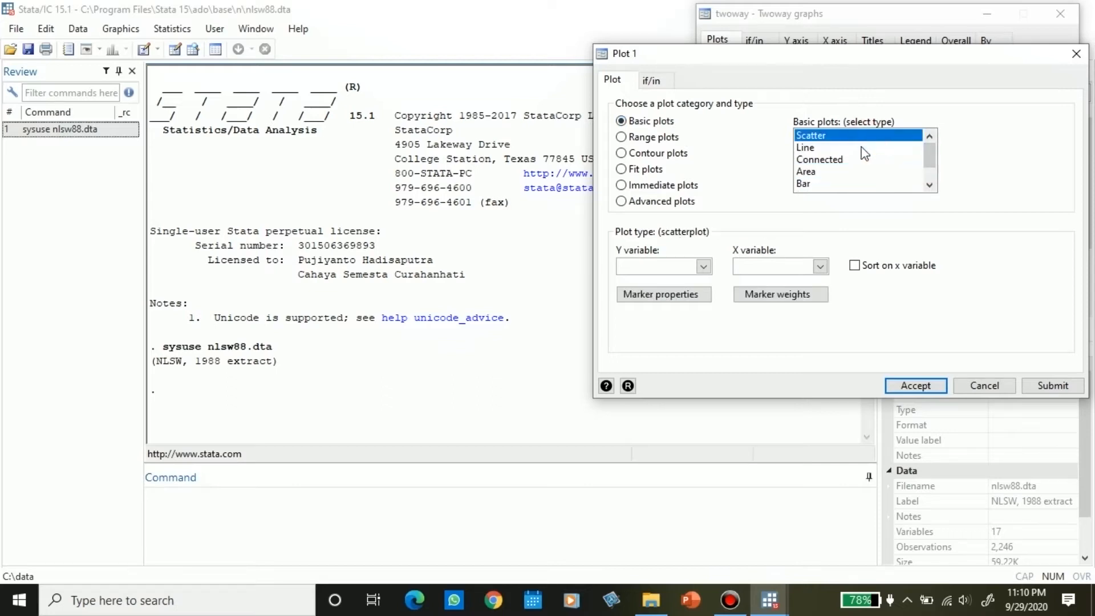
Set the scatterplot's Y variable to wage and its X variable to hours.
{"action": "left_click", "coordinate": [703, 266]}
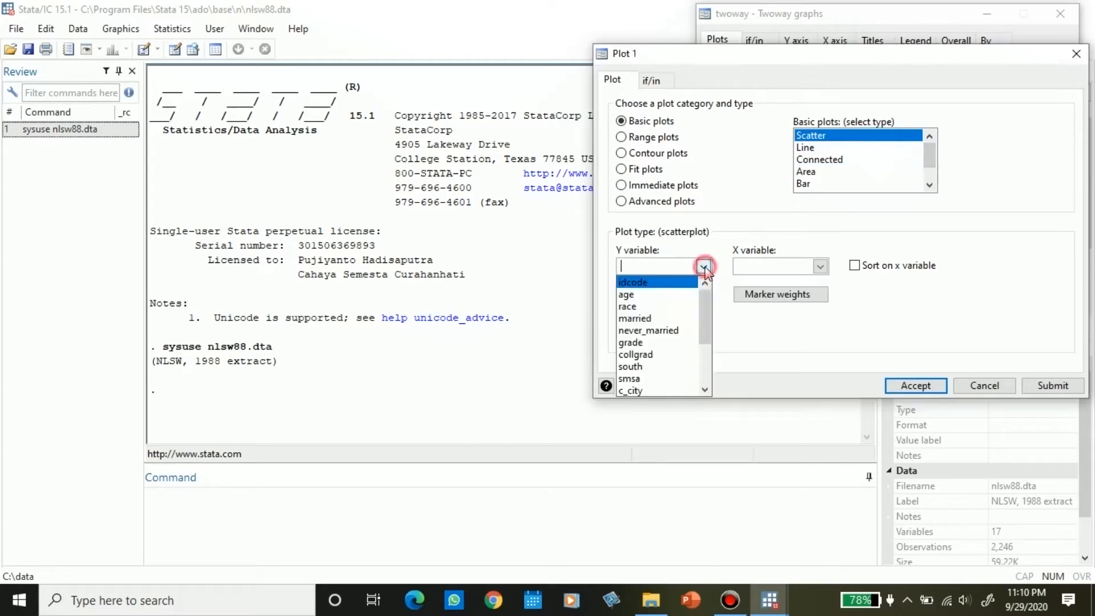
{"action": "left_click_drag", "start_coordinate": [705, 315], "coordinate": [708, 370]}
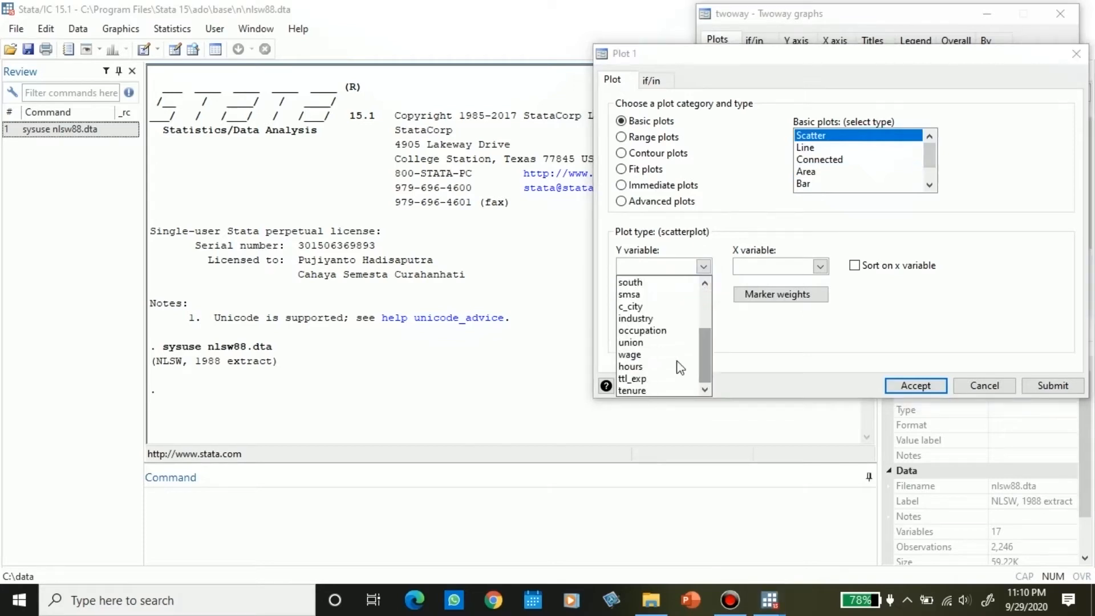
{"action": "left_click", "coordinate": [633, 354]}
{"action": "left_click", "coordinate": [825, 268]}
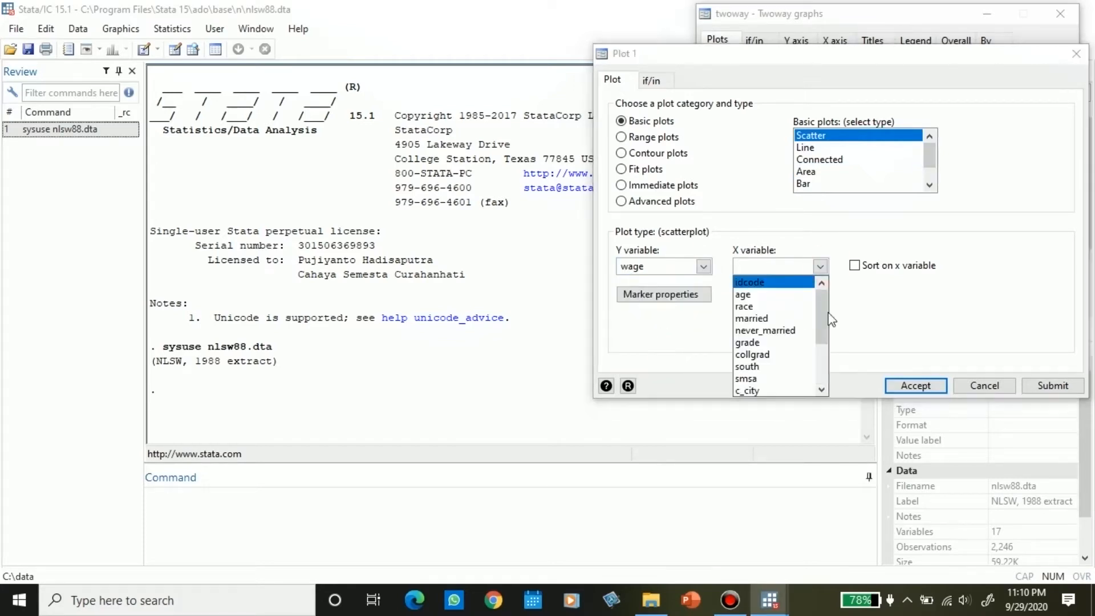
{"action": "scroll", "coordinate": [821, 314], "scroll_direction": "down", "scroll_amount": 1}
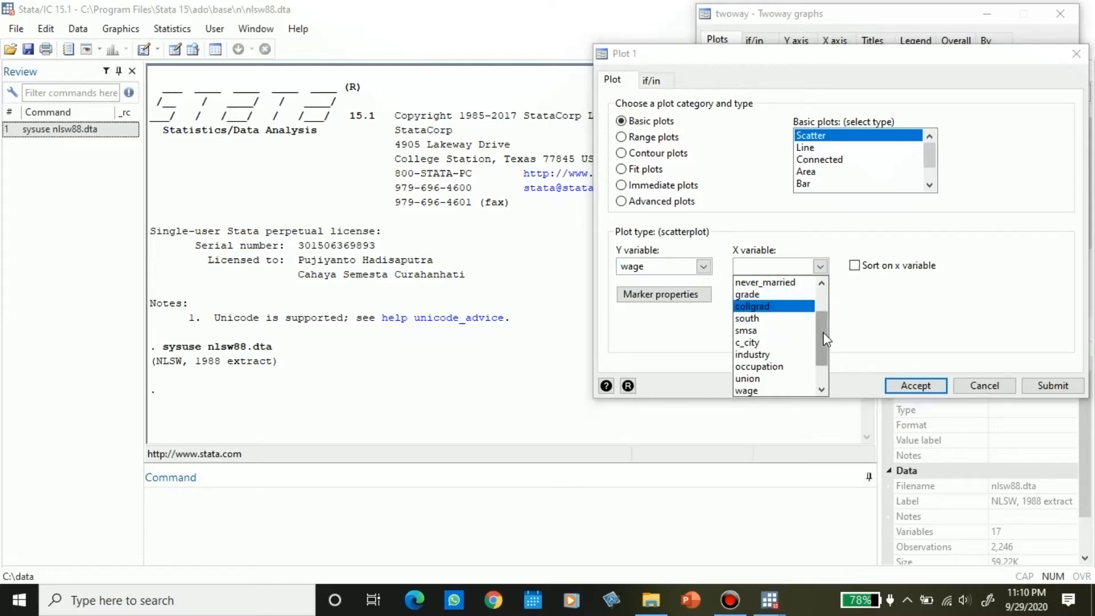
{"action": "left_click_drag", "start_coordinate": [821, 333], "coordinate": [819, 344]}
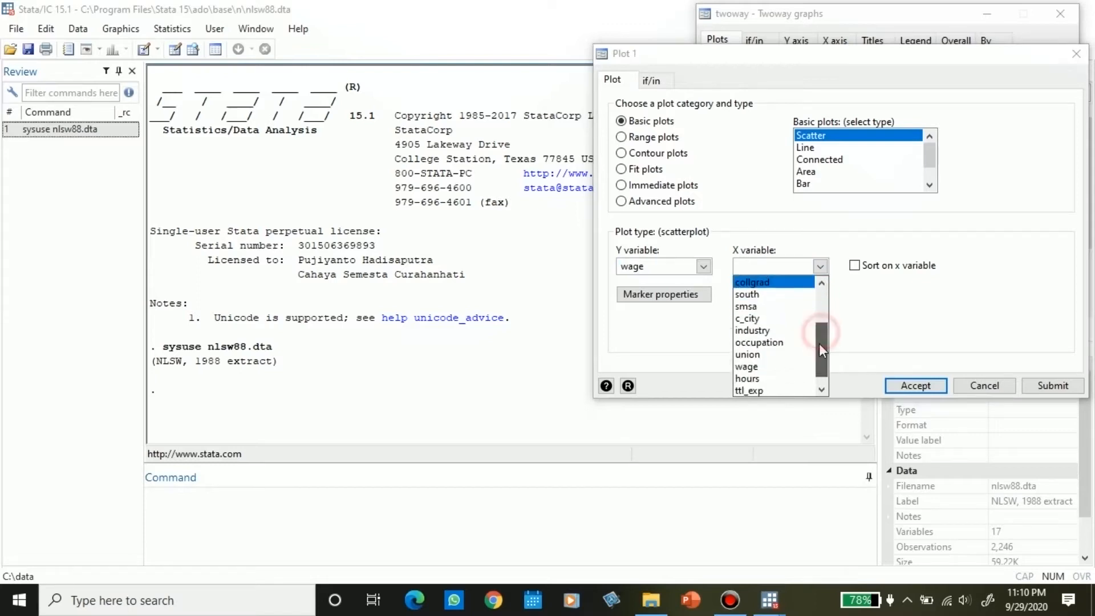
{"action": "left_click", "coordinate": [770, 378]}
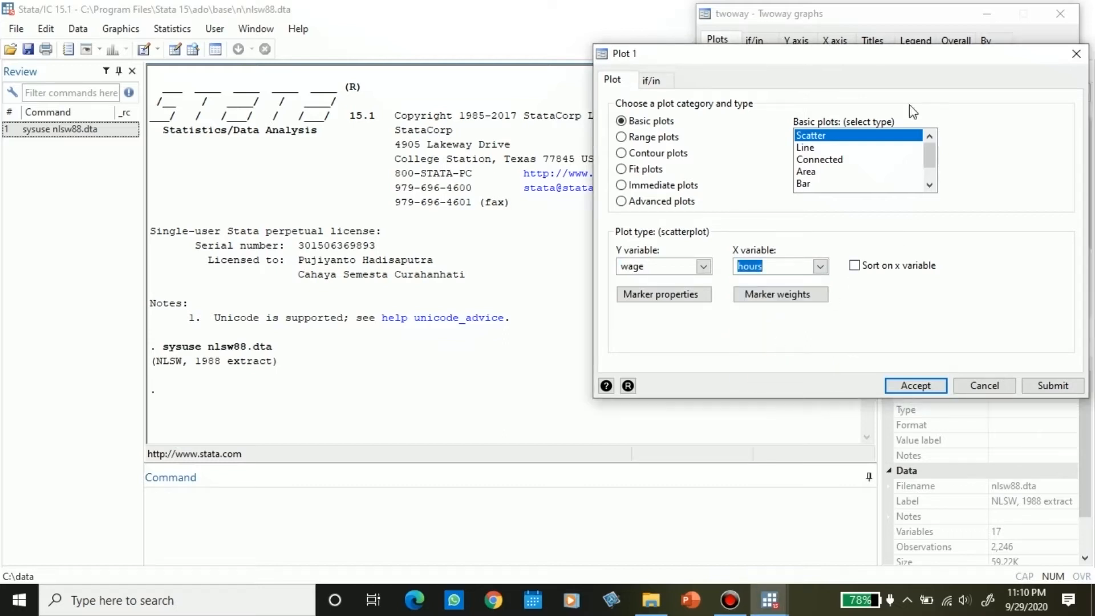
Enable sorting on the x variable and submit the plot to draw the scatter graph.
{"action": "left_click_drag", "start_coordinate": [899, 58], "coordinate": [885, 26]}
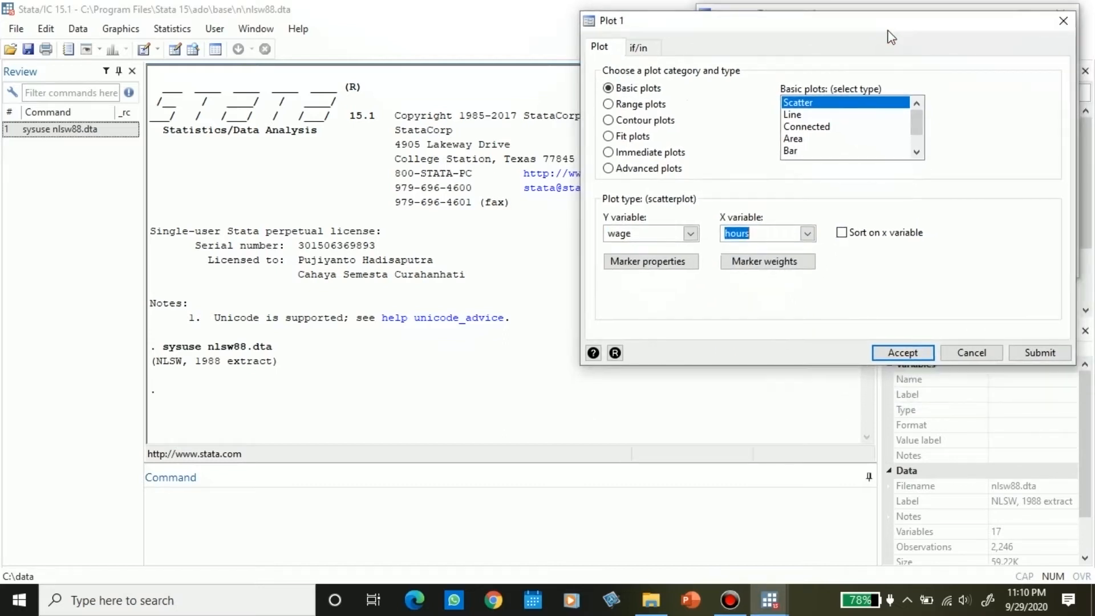
{"action": "left_click", "coordinate": [874, 237]}
{"action": "left_click", "coordinate": [1052, 352]}
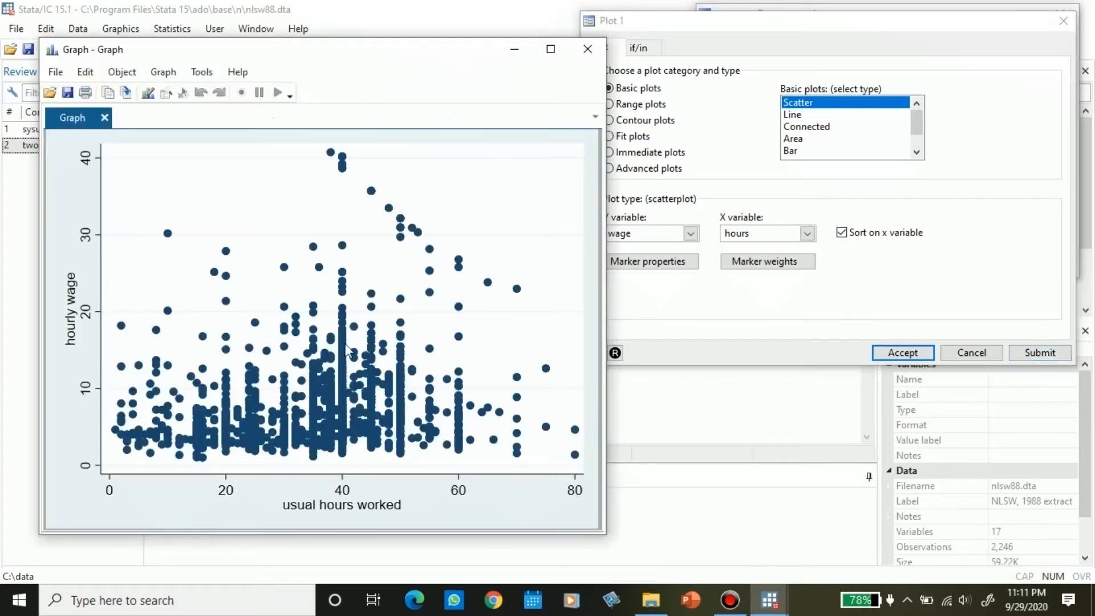
Set the scatter markers' symbol to Triangle and their color to Red in the marker properties.
{"action": "left_click", "coordinate": [759, 68]}
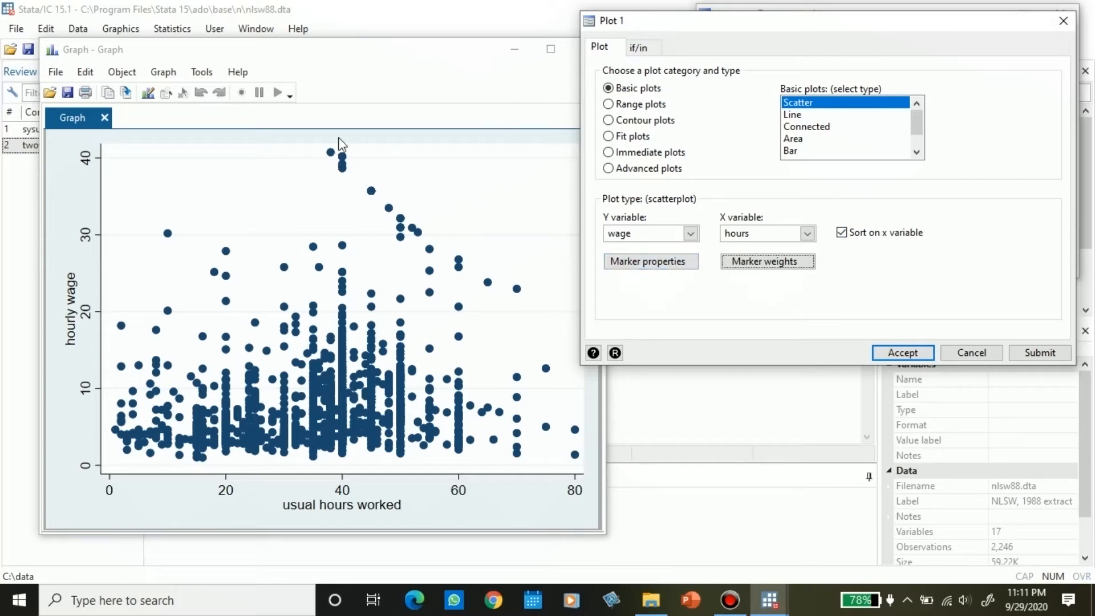
{"action": "left_click", "coordinate": [659, 265]}
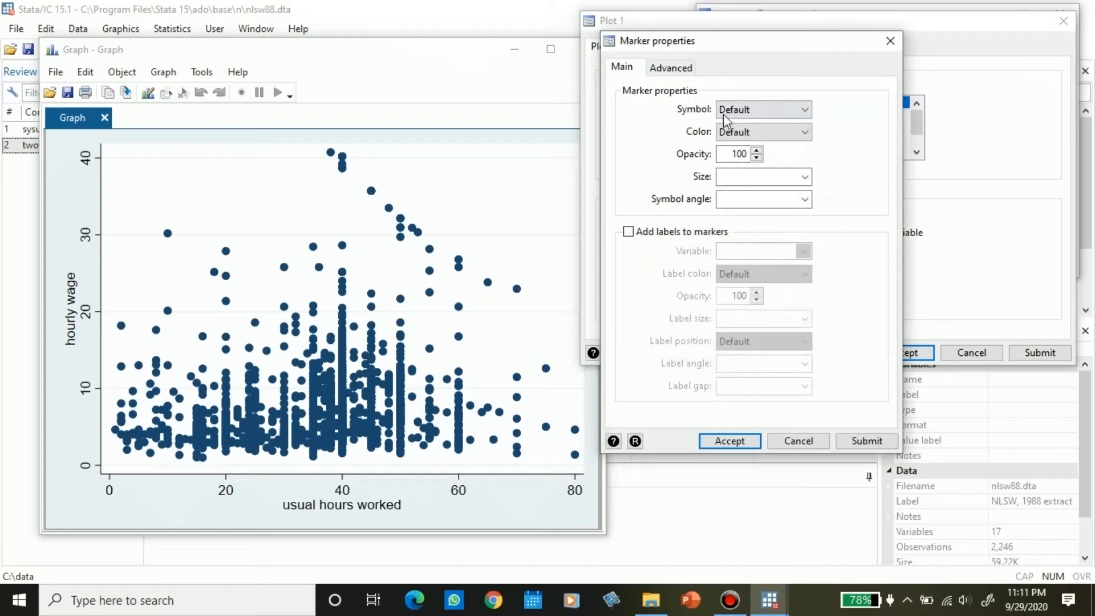
{"action": "left_click", "coordinate": [758, 110]}
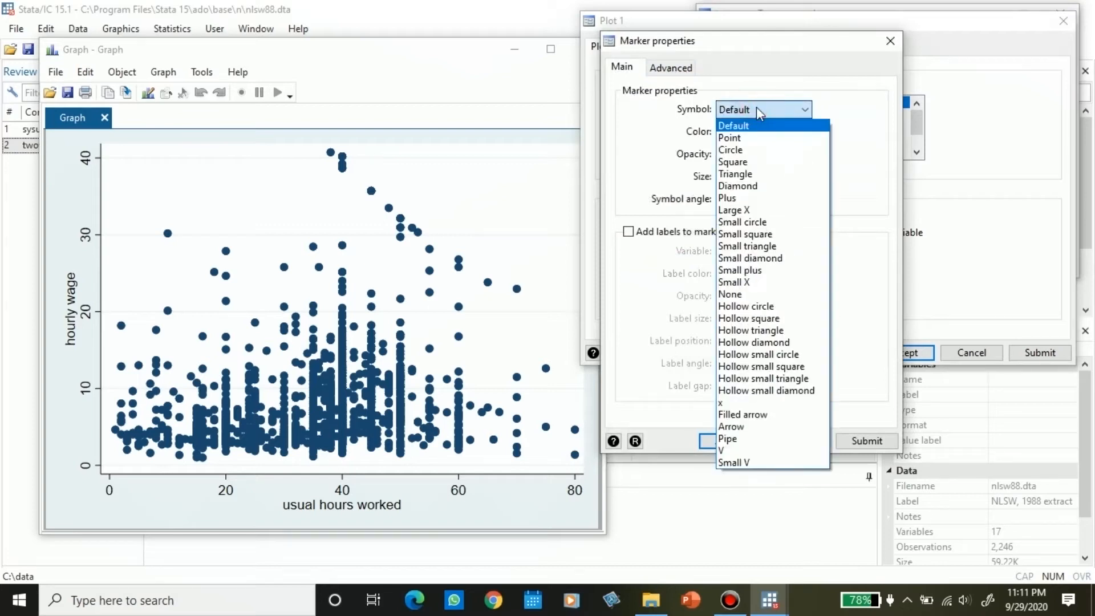
{"action": "left_click", "coordinate": [752, 176]}
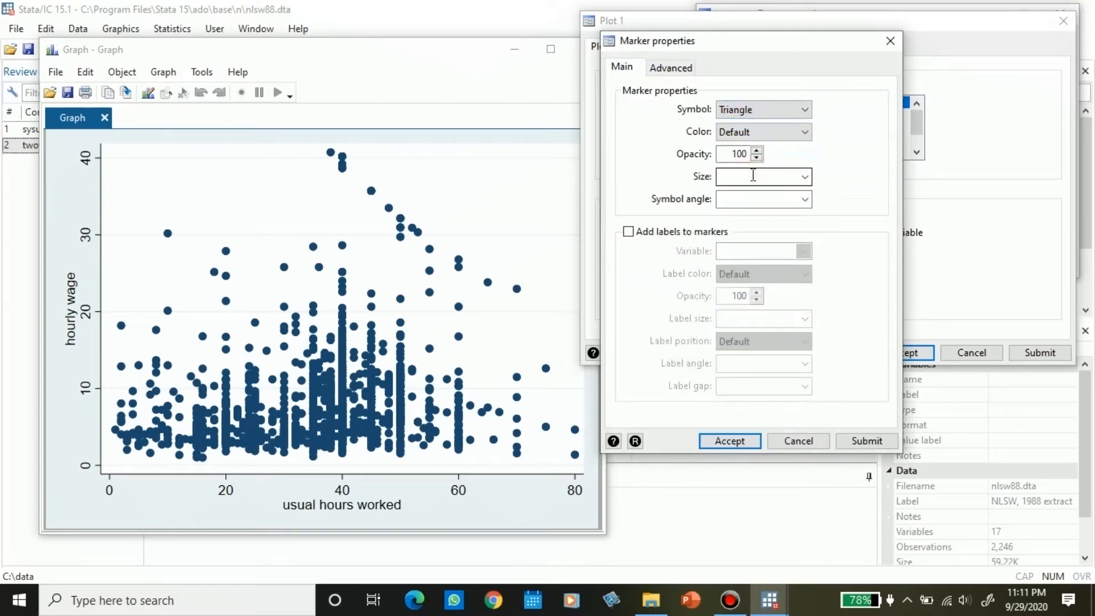
{"action": "left_click", "coordinate": [786, 134]}
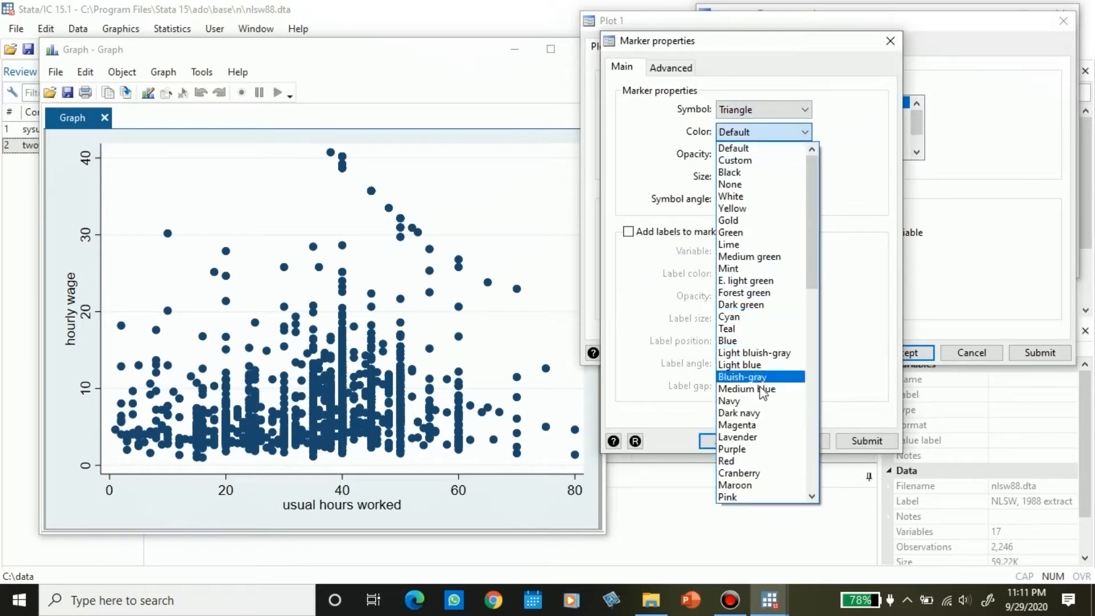
{"action": "left_click", "coordinate": [763, 461]}
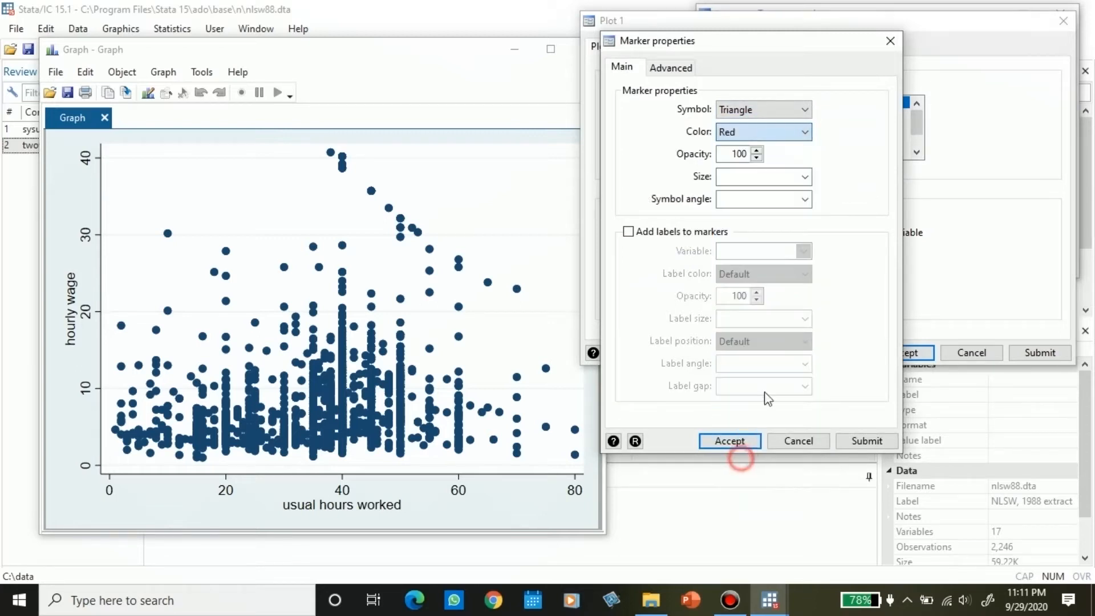
Set the marker size to Small and the symbol angle to 90°, and submit to redraw the graph.
{"action": "left_click", "coordinate": [804, 177]}
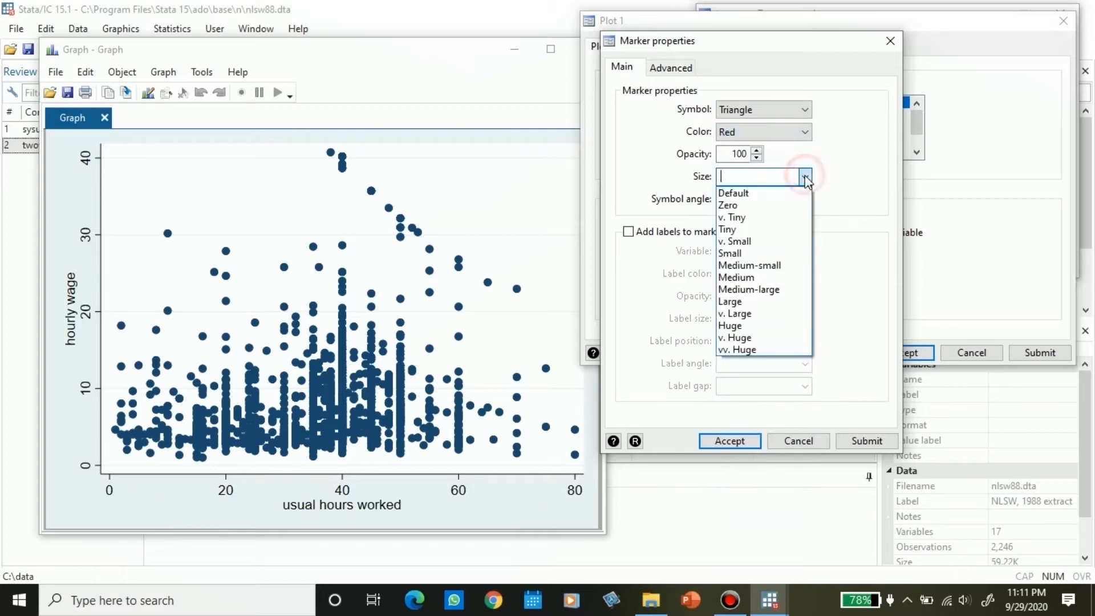
{"action": "left_click", "coordinate": [773, 254]}
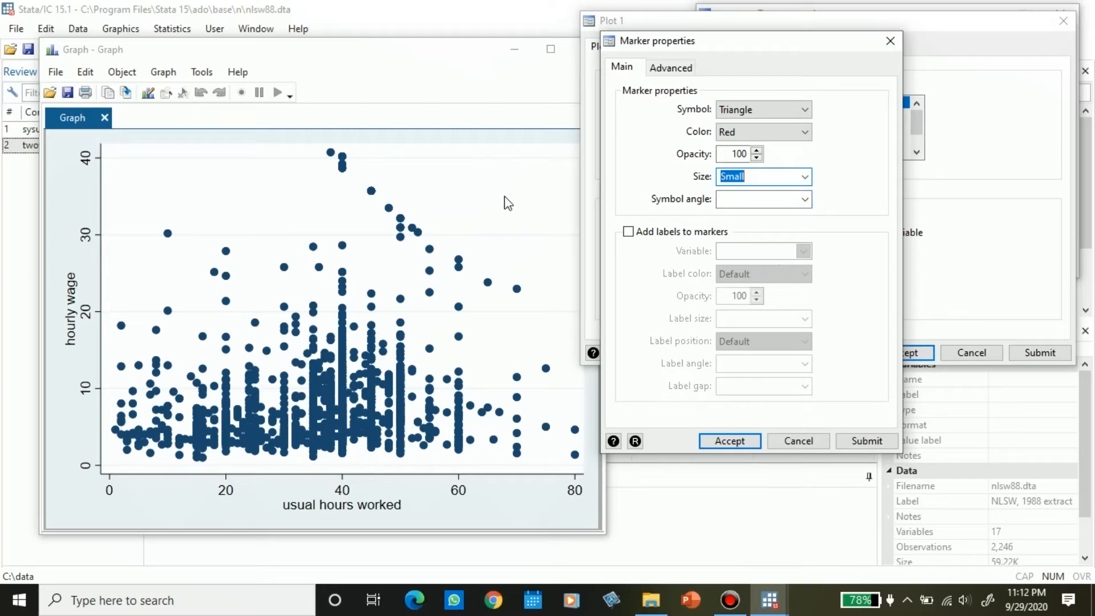
{"action": "left_click", "coordinate": [805, 199]}
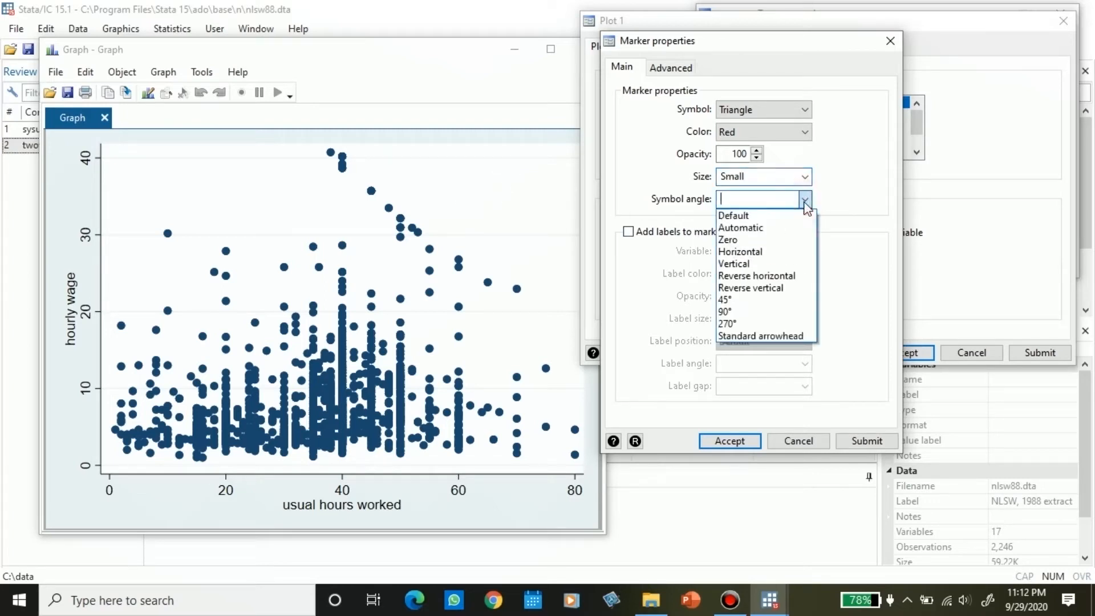
{"action": "left_click", "coordinate": [725, 312]}
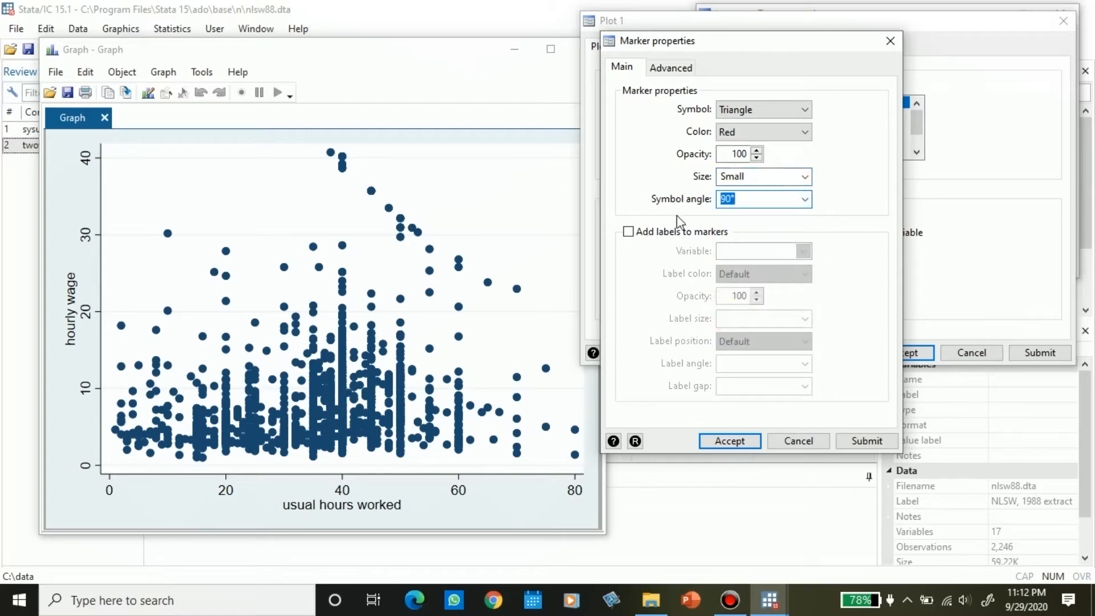
{"action": "left_click", "coordinate": [866, 441]}
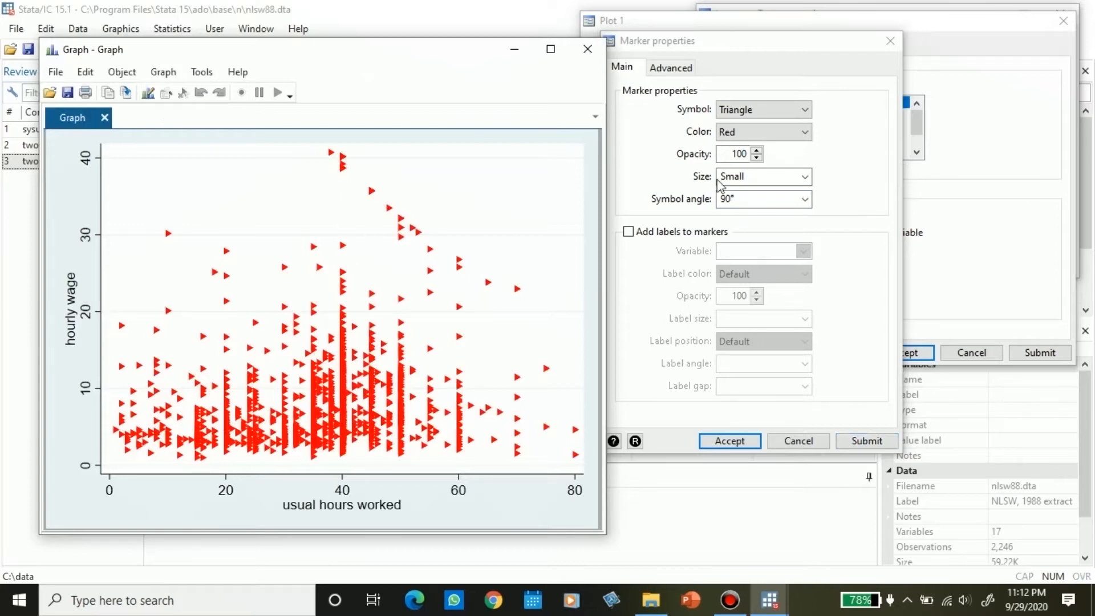
Add labels to the markers using the age variable, keeping the default label size, and submit to redraw the graph.
{"action": "left_click", "coordinate": [871, 346]}
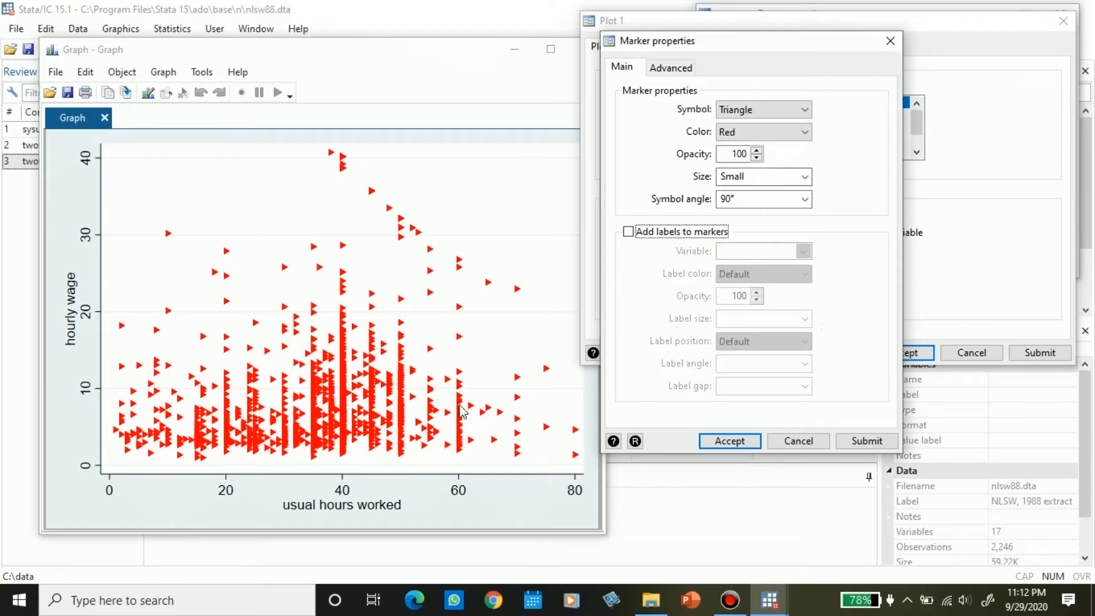
{"action": "left_click", "coordinate": [627, 231]}
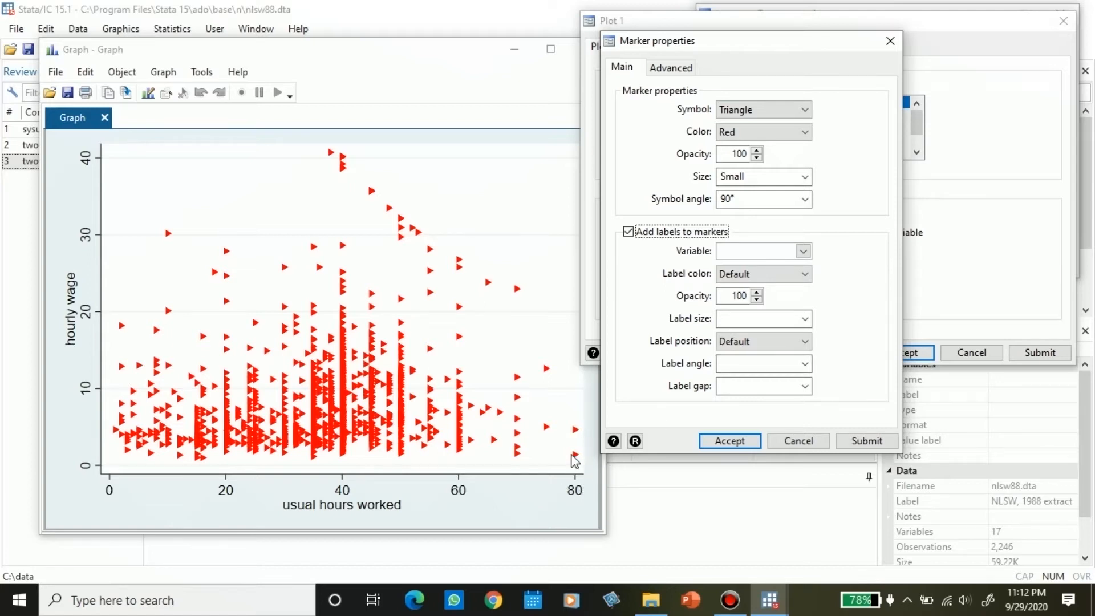
{"action": "left_click", "coordinate": [802, 250]}
{"action": "left_click", "coordinate": [765, 281]}
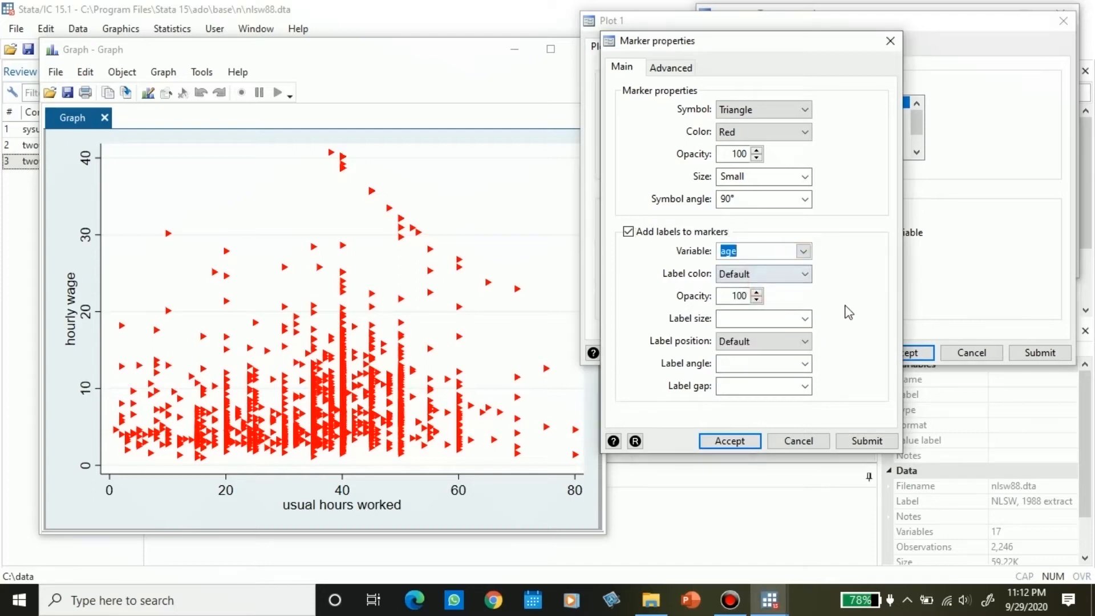
{"action": "left_click", "coordinate": [804, 318]}
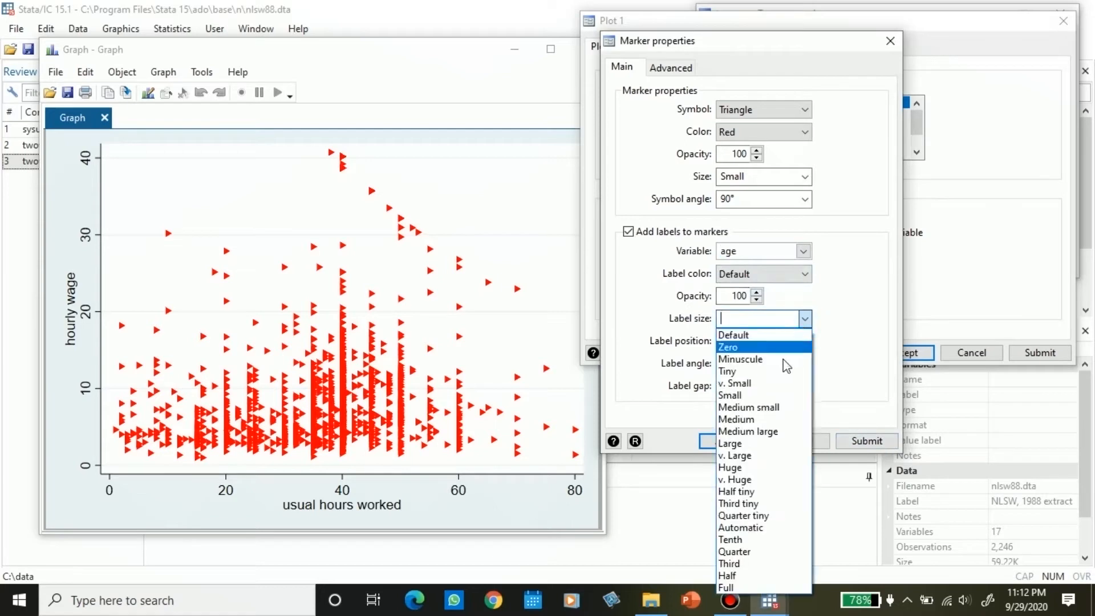
{"action": "left_click", "coordinate": [847, 306]}
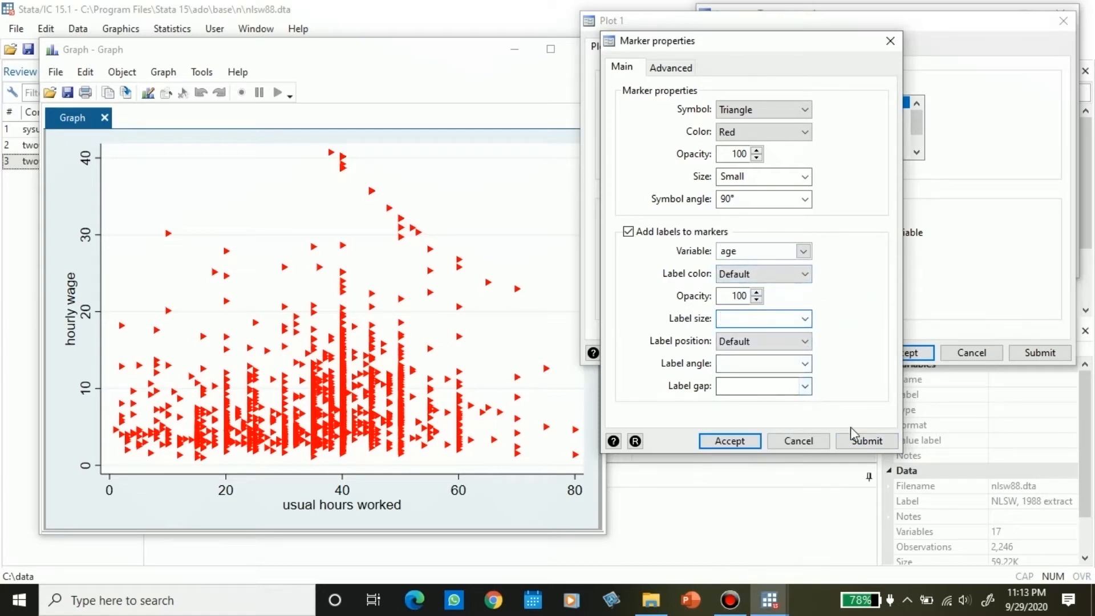
{"action": "left_click", "coordinate": [883, 448]}
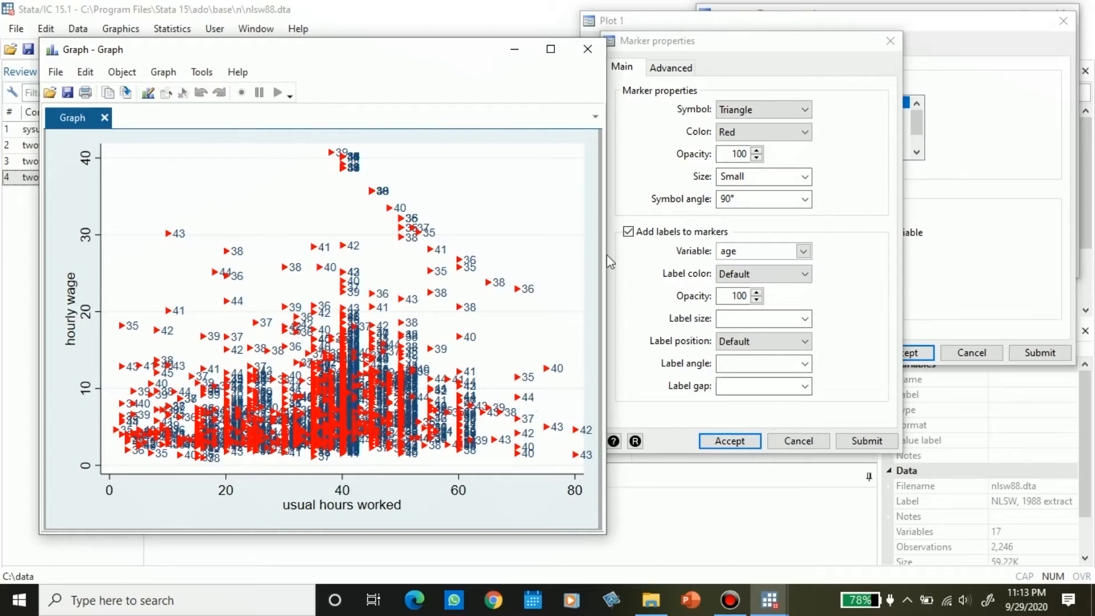
Accept the marker properties and the Plot 1 definition to return to the twoway graph settings.
{"action": "left_click", "coordinate": [730, 440]}
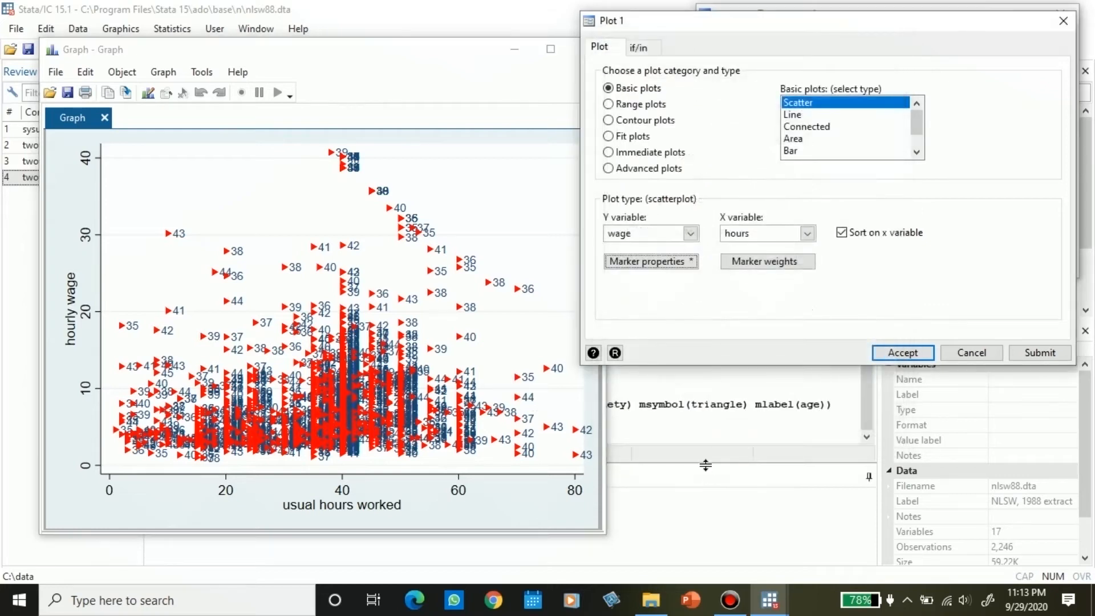
{"action": "left_click", "coordinate": [900, 351]}
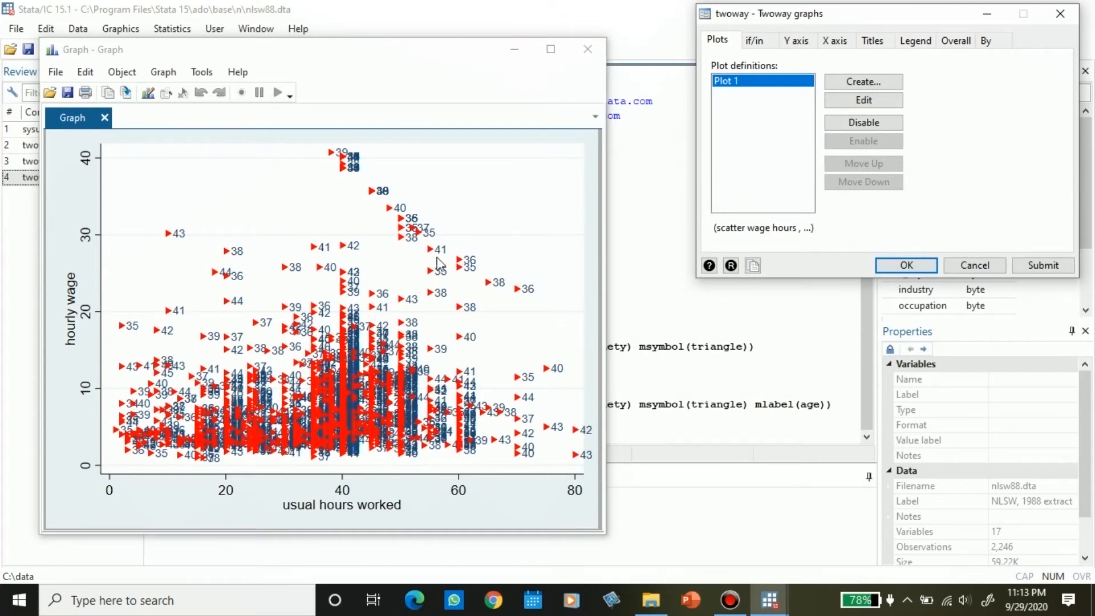
Reopen Plot 1 for editing, review the advanced marker properties, and accept both dialogs without changing anything.
{"action": "left_click", "coordinate": [757, 80]}
{"action": "left_click", "coordinate": [875, 100]}
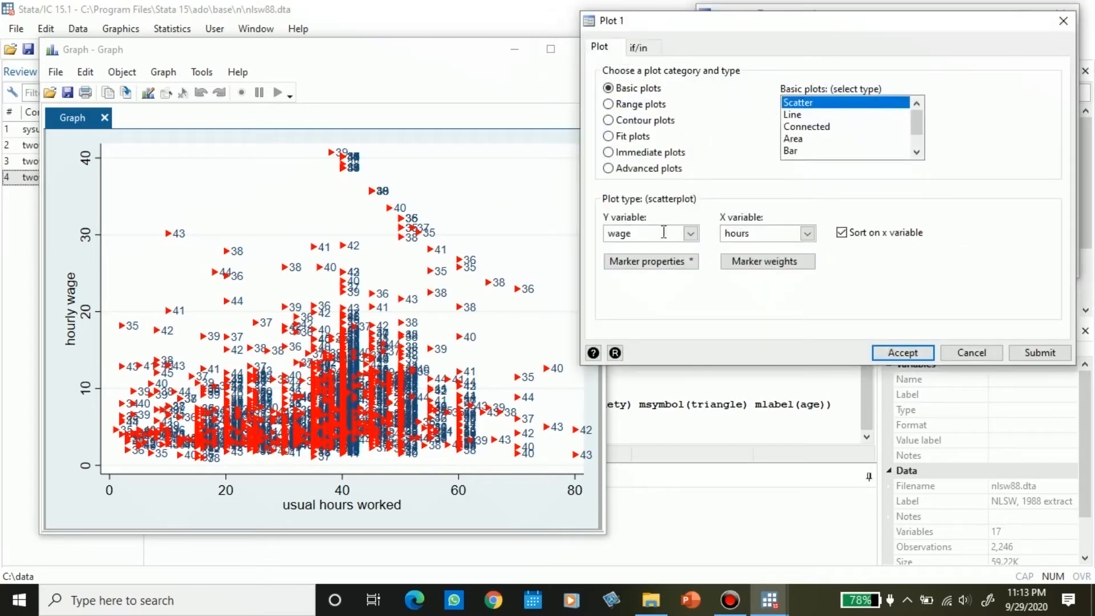
{"action": "left_click", "coordinate": [760, 153]}
{"action": "left_click", "coordinate": [671, 265]}
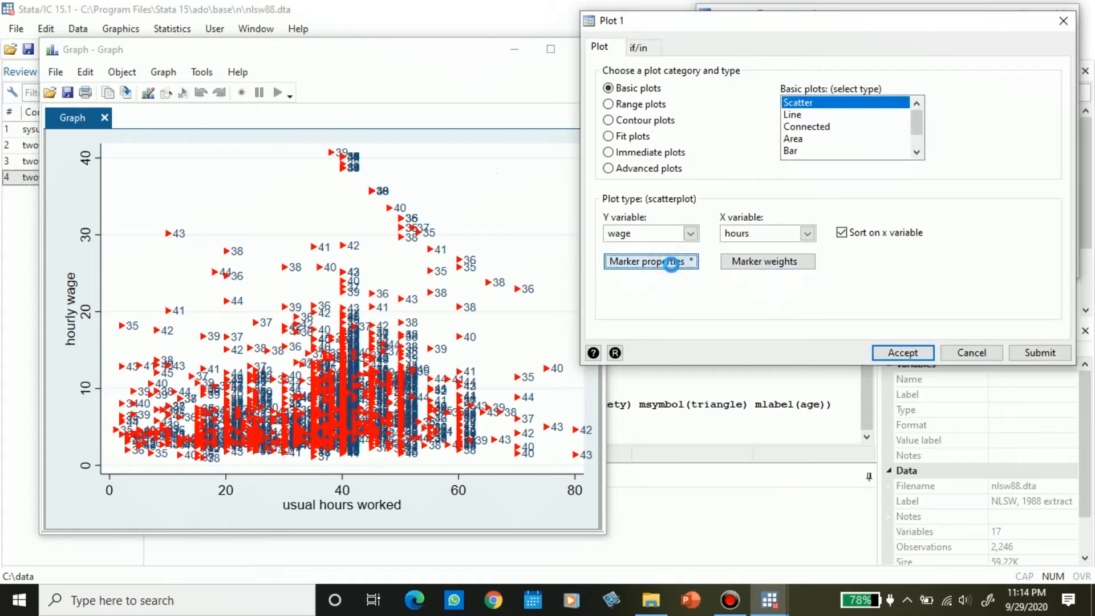
{"action": "left_click", "coordinate": [671, 69]}
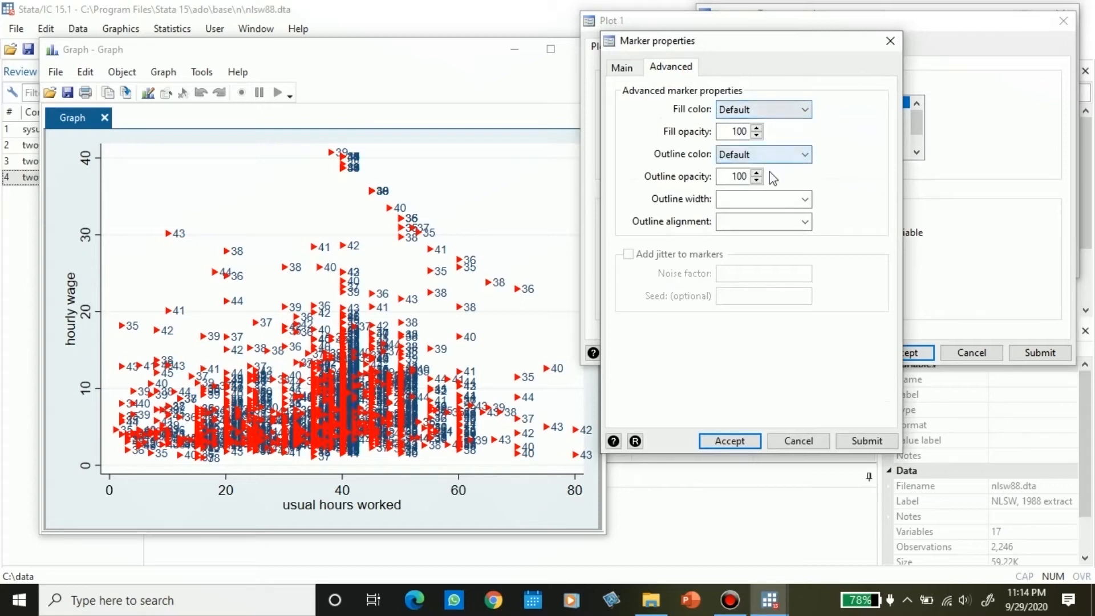
{"action": "left_click", "coordinate": [735, 441]}
{"action": "left_click", "coordinate": [891, 353]}
Title the Y axis "Bayaran per-Jam" and open the properties of this axis title.
{"action": "left_click_drag", "start_coordinate": [859, 23], "coordinate": [810, 65]}
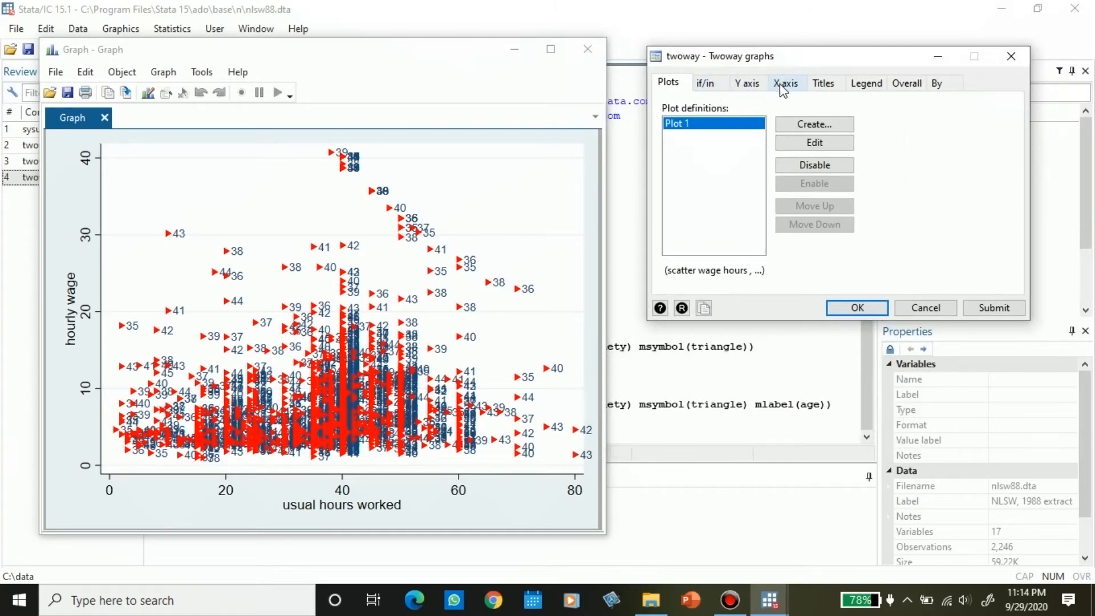
{"action": "left_click", "coordinate": [748, 83]}
{"action": "left_click", "coordinate": [705, 120]}
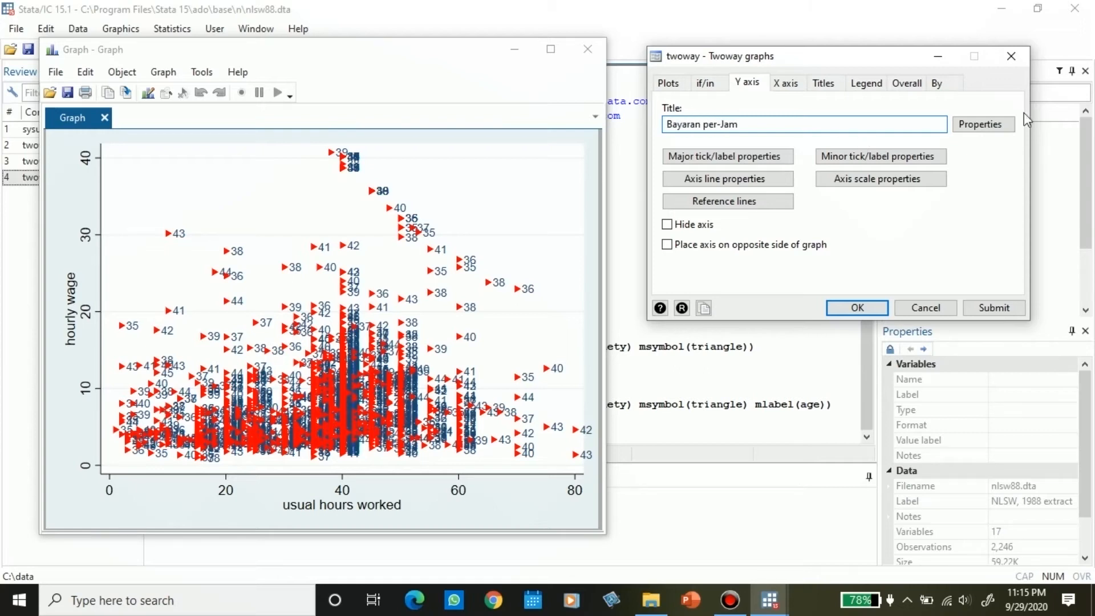
{"action": "left_click", "coordinate": [995, 122]}
{"action": "left_click_drag", "start_coordinate": [871, 77], "coordinate": [857, 125]}
Set the Y axis title's size to v. Large and its orientation to Horizontal, and submit to redraw the graph.
{"action": "left_click", "coordinate": [873, 194]}
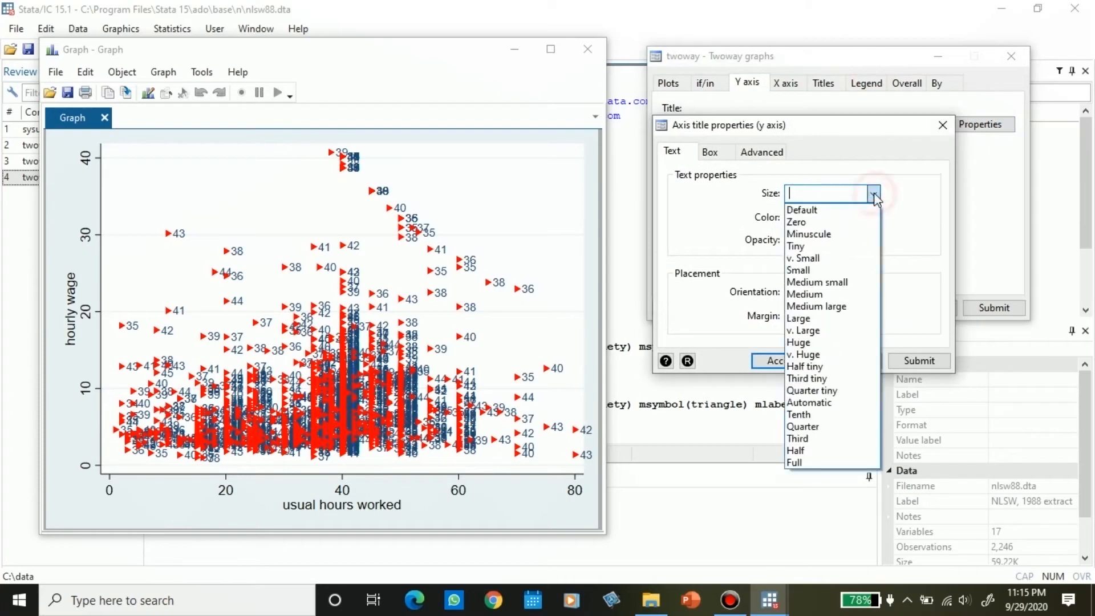
{"action": "left_click", "coordinate": [820, 338]}
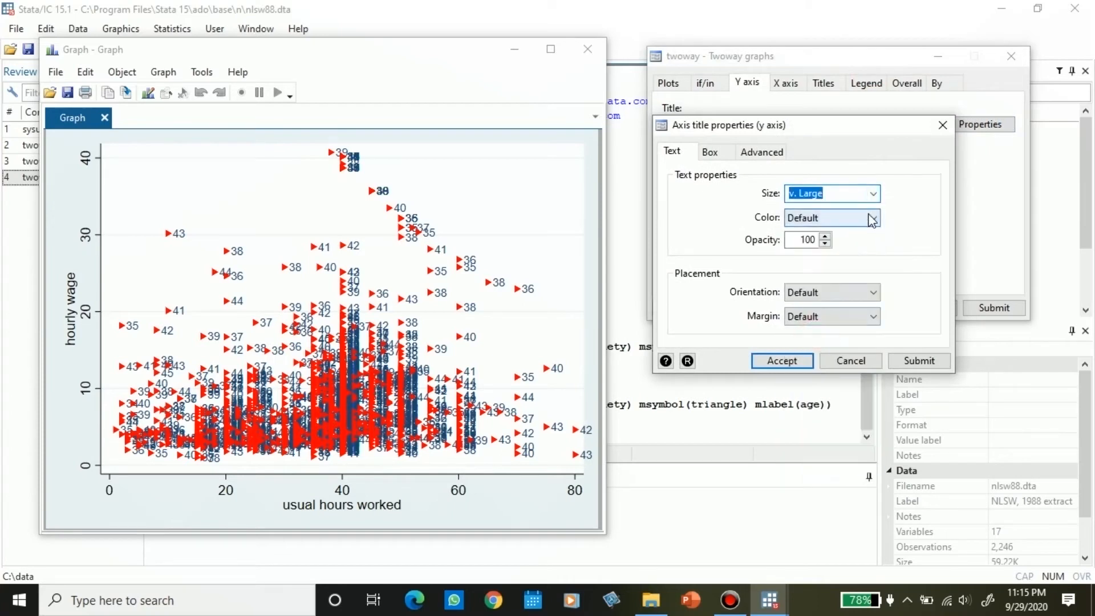
{"action": "left_click", "coordinate": [821, 291]}
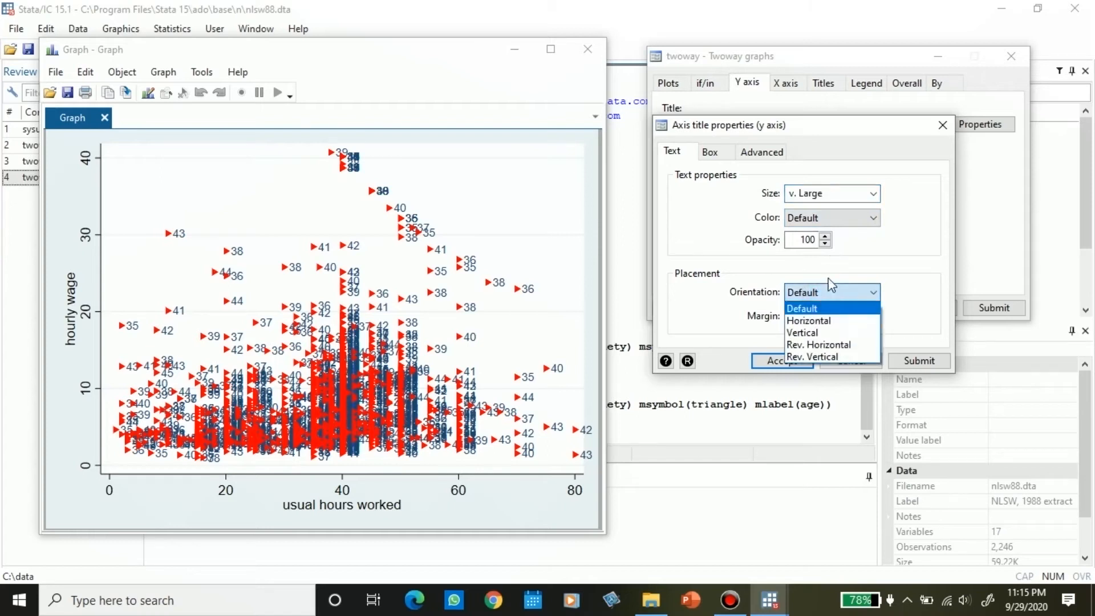
{"action": "left_click", "coordinate": [836, 324]}
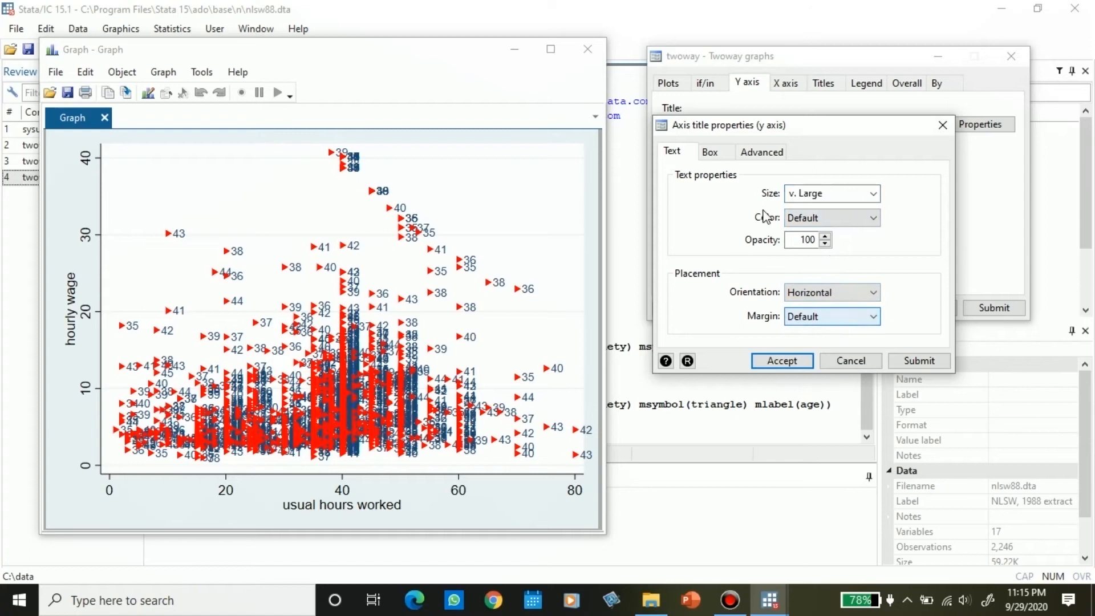
{"action": "left_click", "coordinate": [720, 157]}
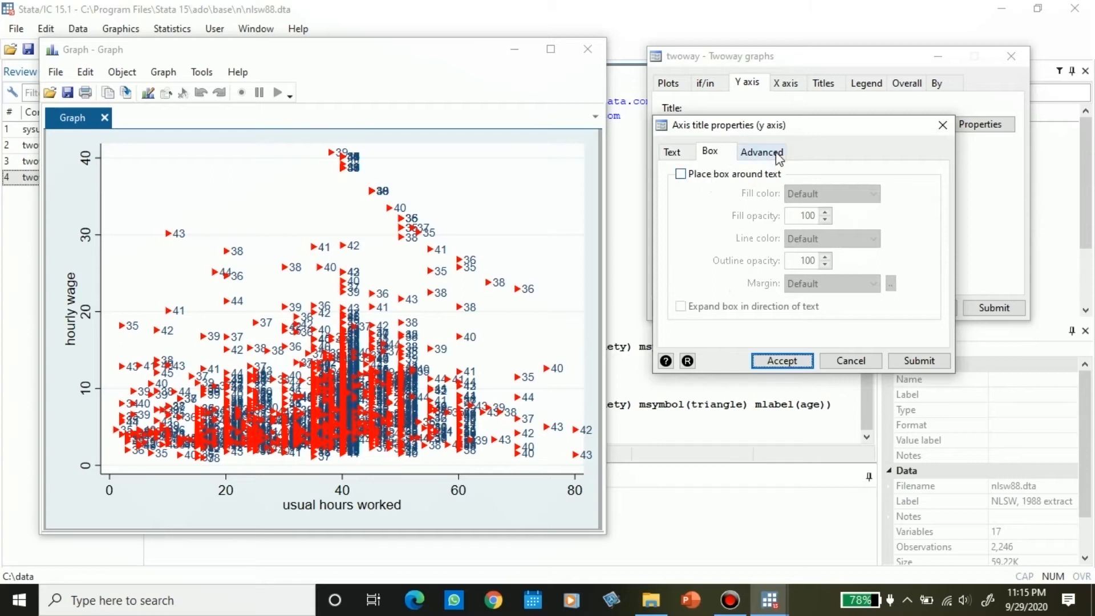
{"action": "left_click", "coordinate": [671, 151]}
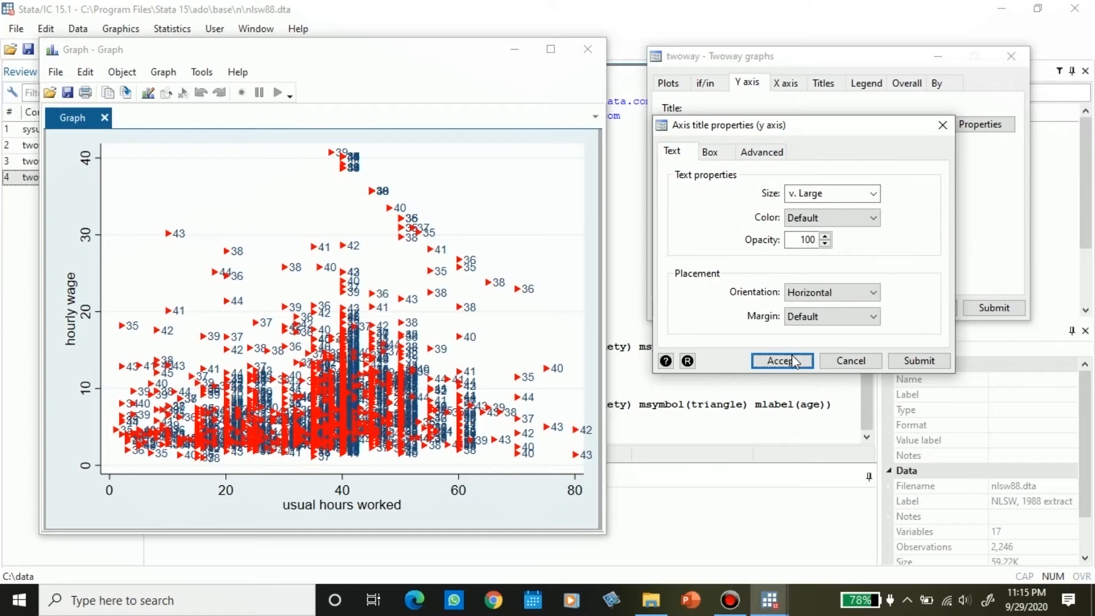
{"action": "left_click", "coordinate": [932, 362]}
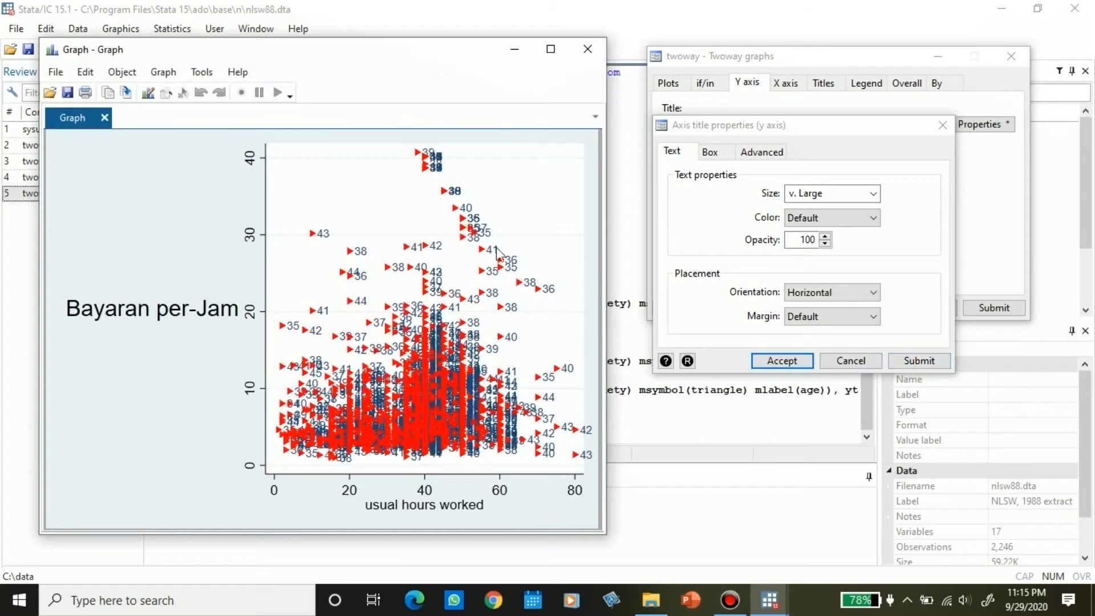
Set the Y axis title's size to Medium and its orientation to Vertical, submit to redraw the graph, and accept the properties.
{"action": "left_click", "coordinate": [865, 194]}
{"action": "left_click", "coordinate": [872, 194]}
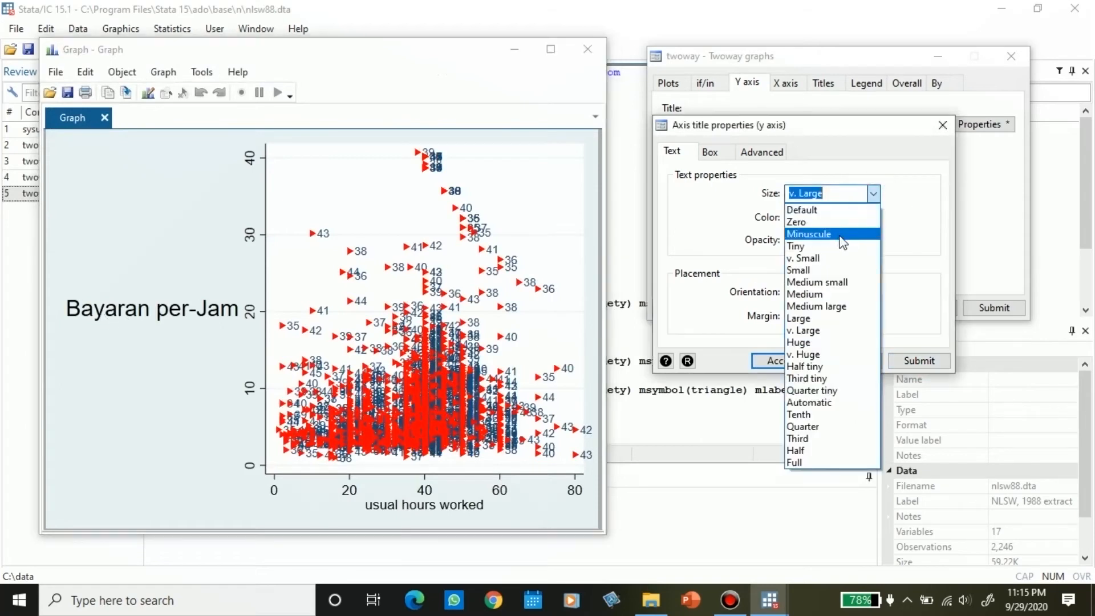
{"action": "left_click", "coordinate": [828, 294]}
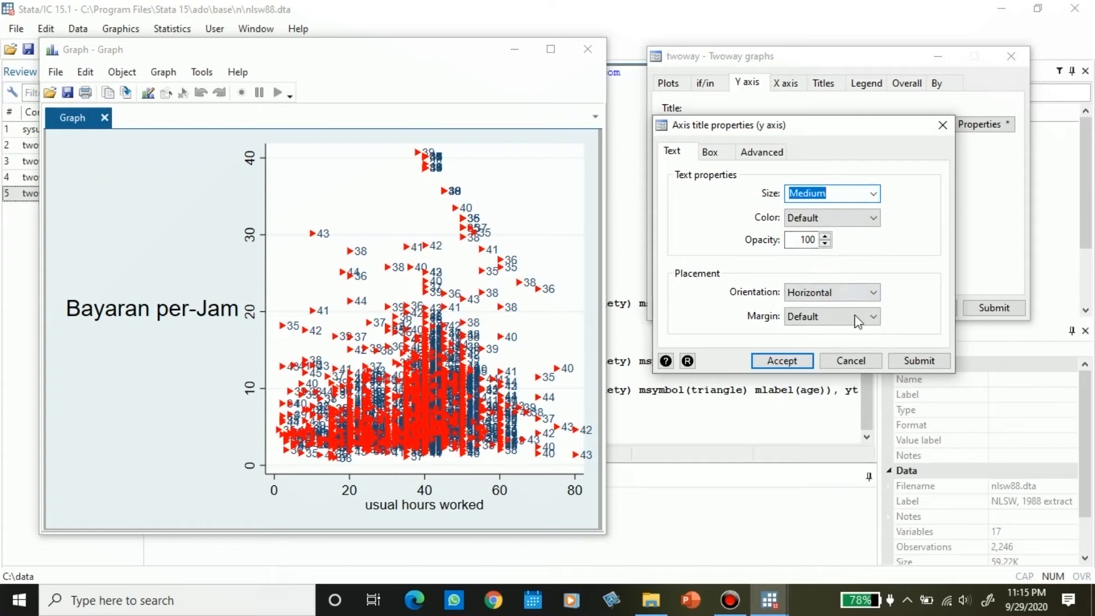
{"action": "left_click", "coordinate": [858, 292]}
{"action": "left_click", "coordinate": [825, 334]}
{"action": "left_click", "coordinate": [922, 362]}
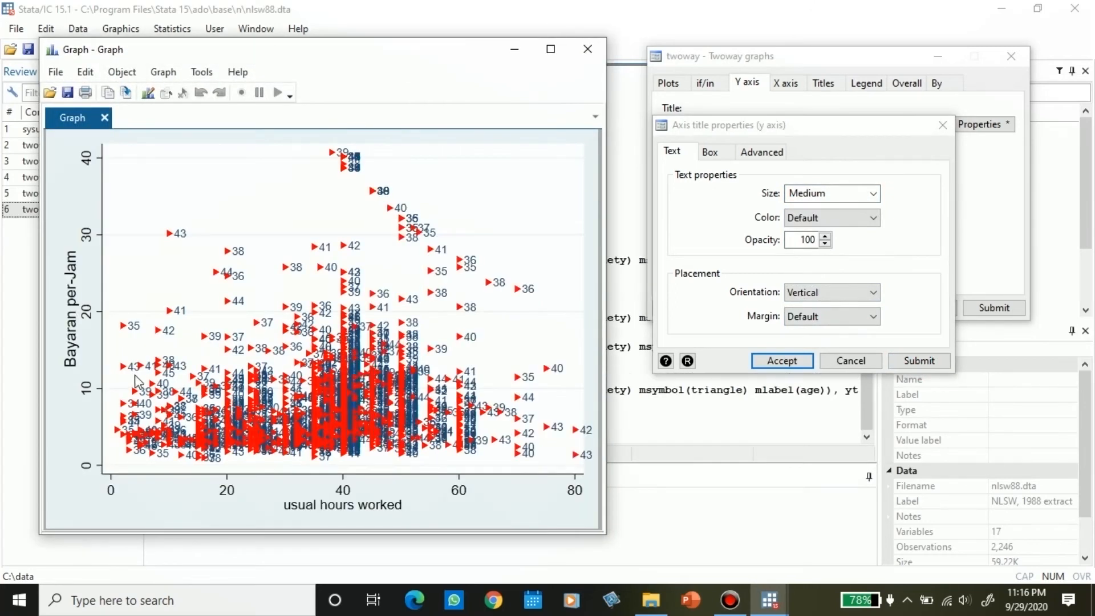
{"action": "left_click", "coordinate": [783, 361]}
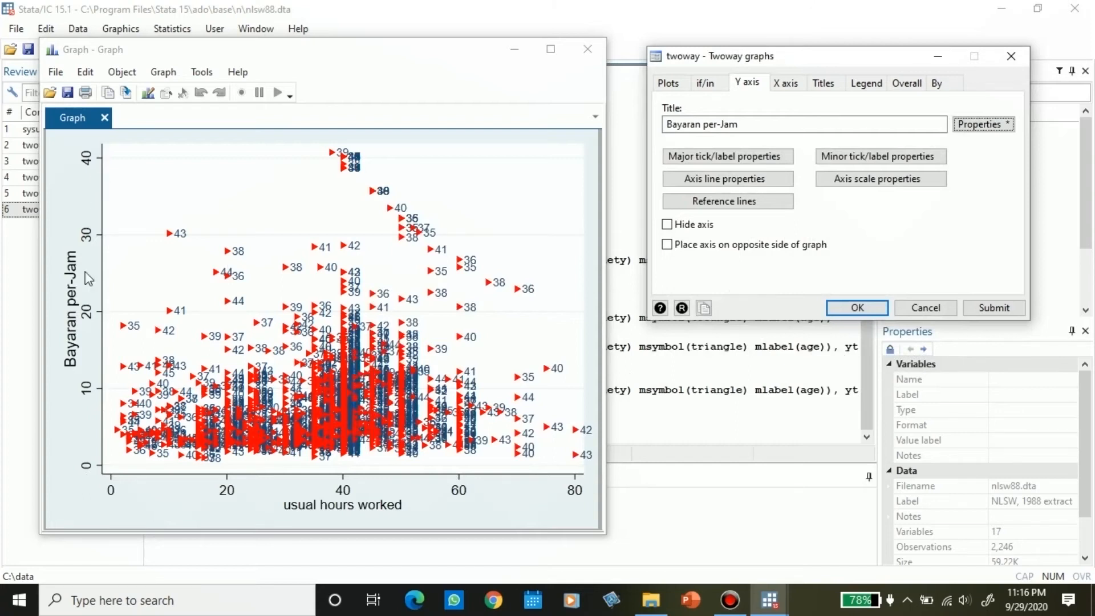
Set the Y axis major ticks to a Range/Delta rule with minimum 0, maximum 80 and delta 10, and submit.
{"action": "left_click", "coordinate": [732, 158]}
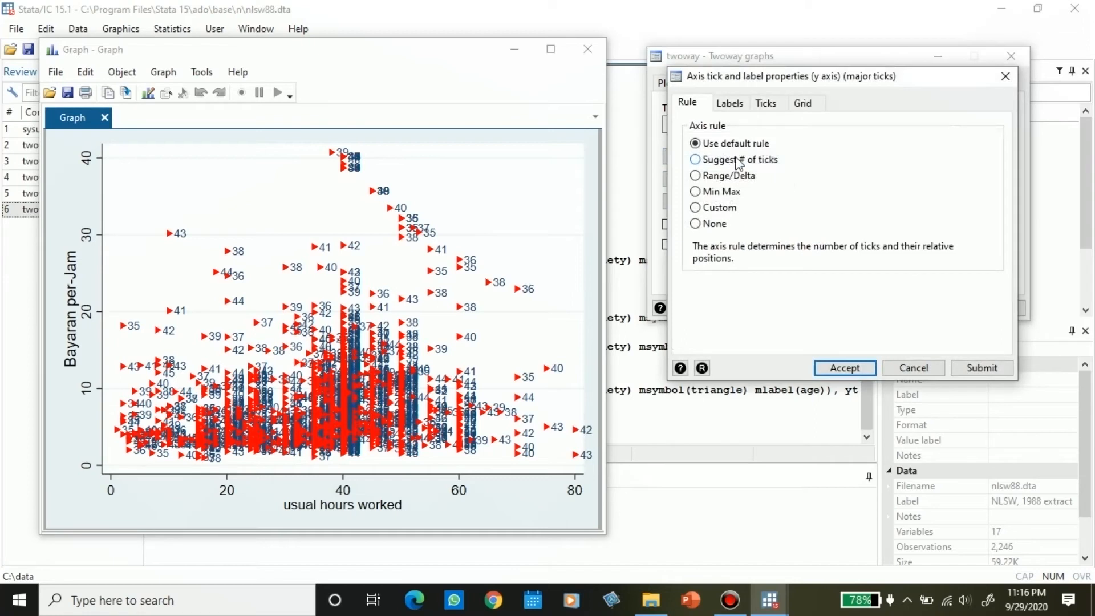
{"action": "left_click_drag", "start_coordinate": [738, 158], "coordinate": [757, 142]}
{"action": "left_click", "coordinate": [732, 176]}
{"action": "left_click", "coordinate": [899, 160]}
{"action": "type", "text": "0"}
{"action": "left_click", "coordinate": [899, 181]}
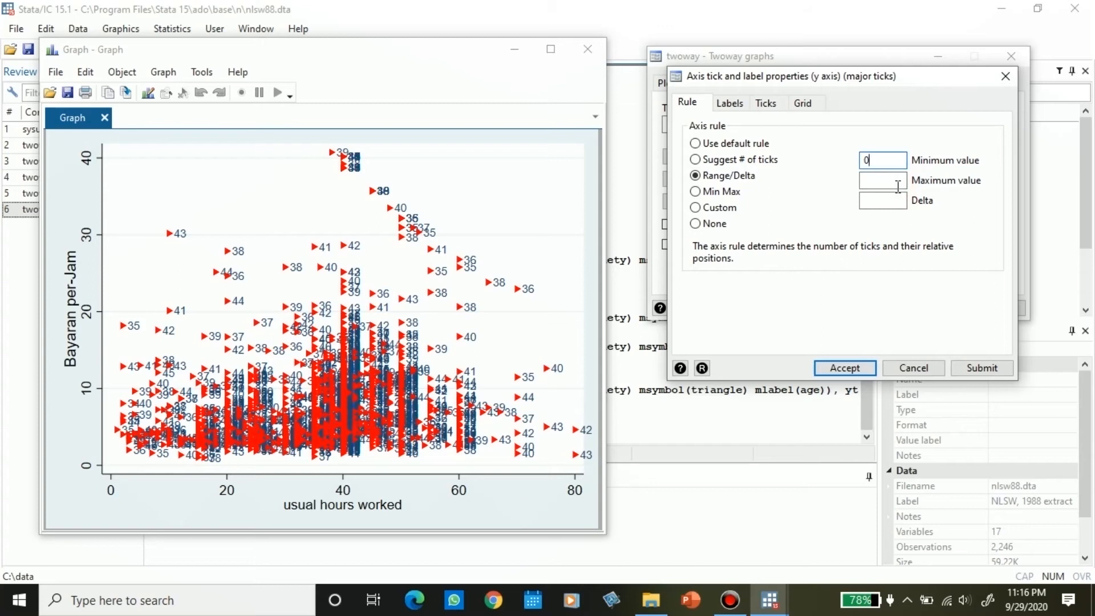
{"action": "type", "text": "80"}
{"action": "left_click", "coordinate": [895, 180]}
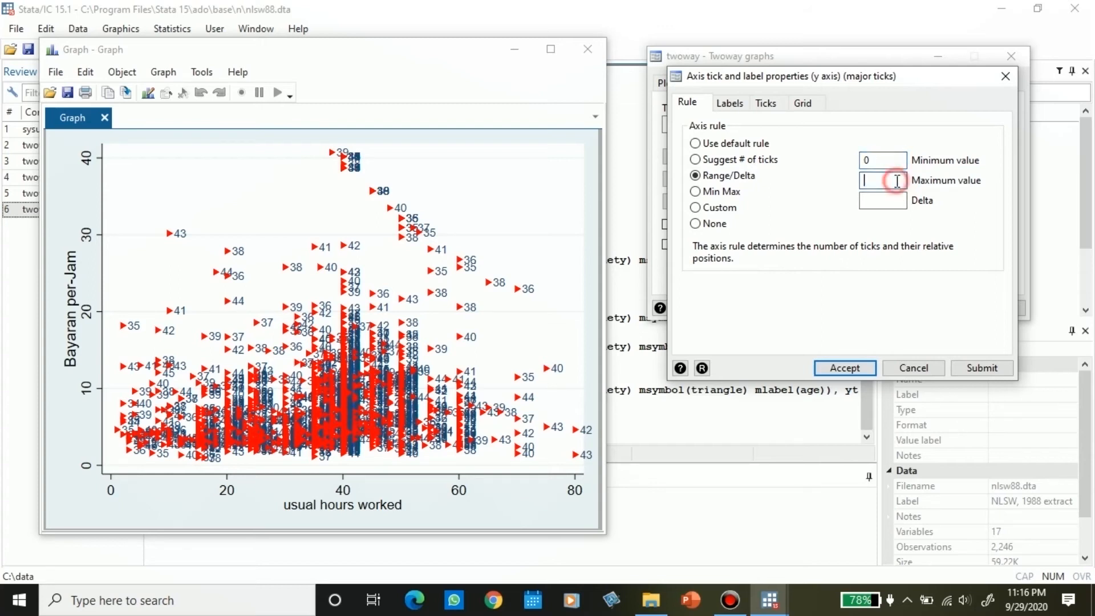
{"action": "left_click", "coordinate": [883, 200]}
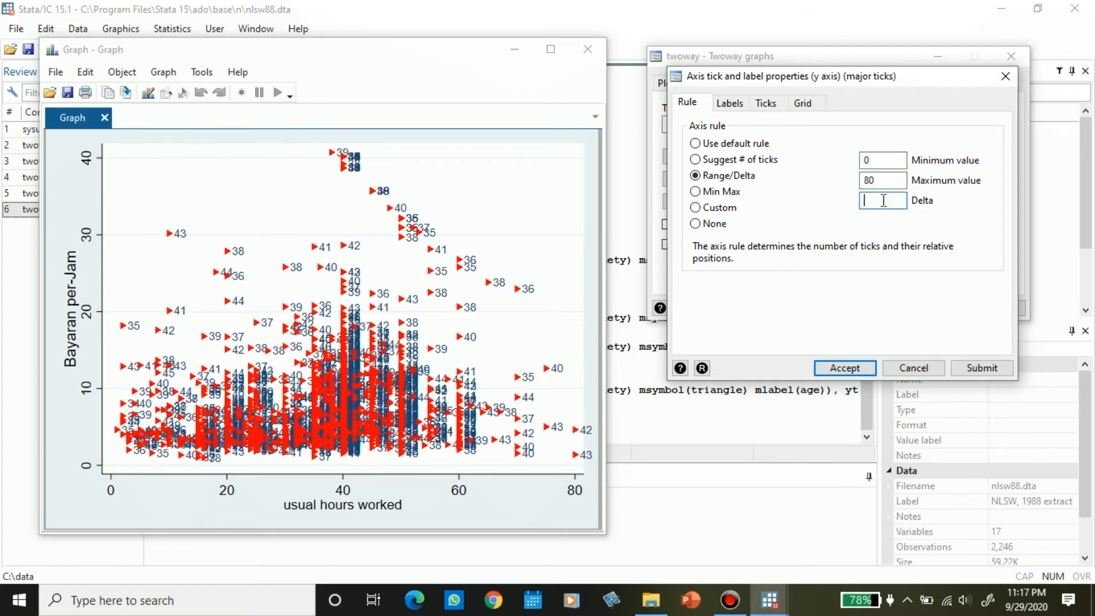
{"action": "type", "text": "10"}
{"action": "left_click", "coordinate": [992, 369]}
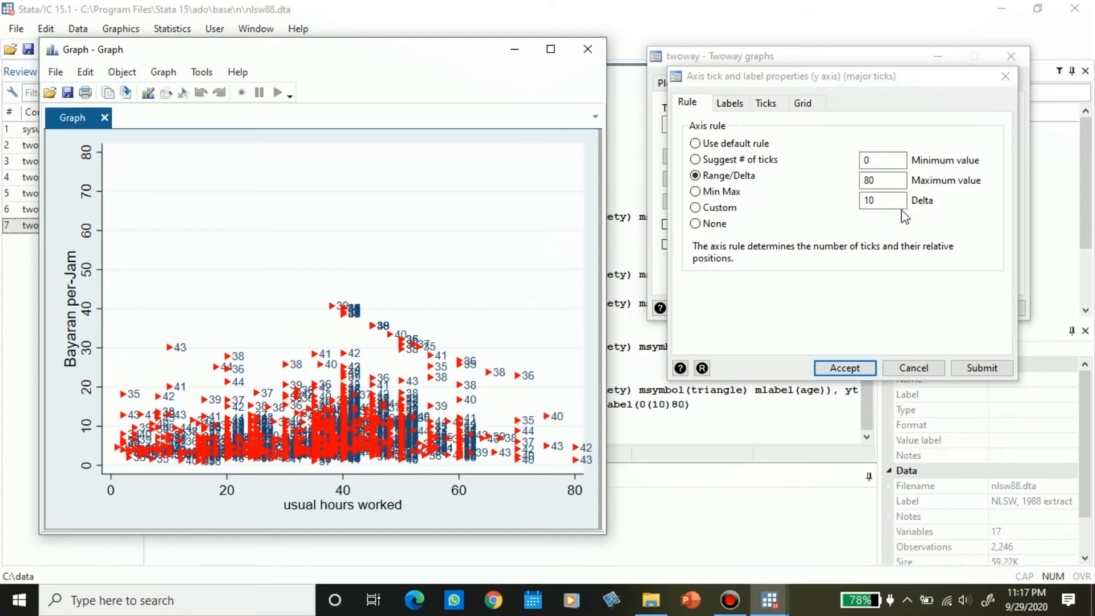
Set the Y axis major tick labels to Blue, size Large and angle Horizontal, submit to redraw the graph, and accept the properties.
{"action": "left_click", "coordinate": [730, 105]}
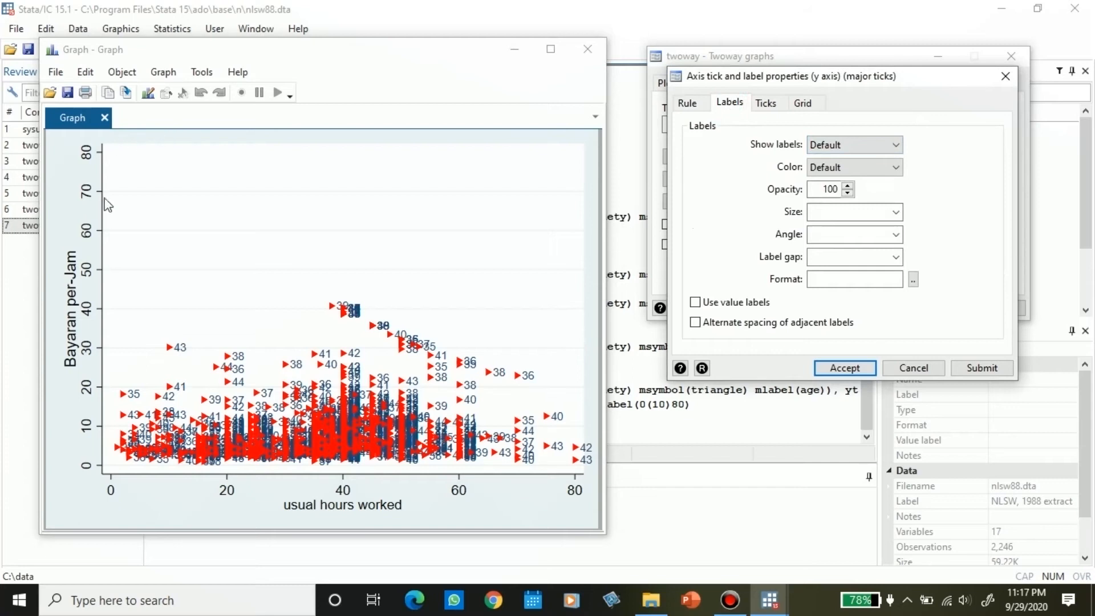
{"action": "left_click", "coordinate": [878, 167]}
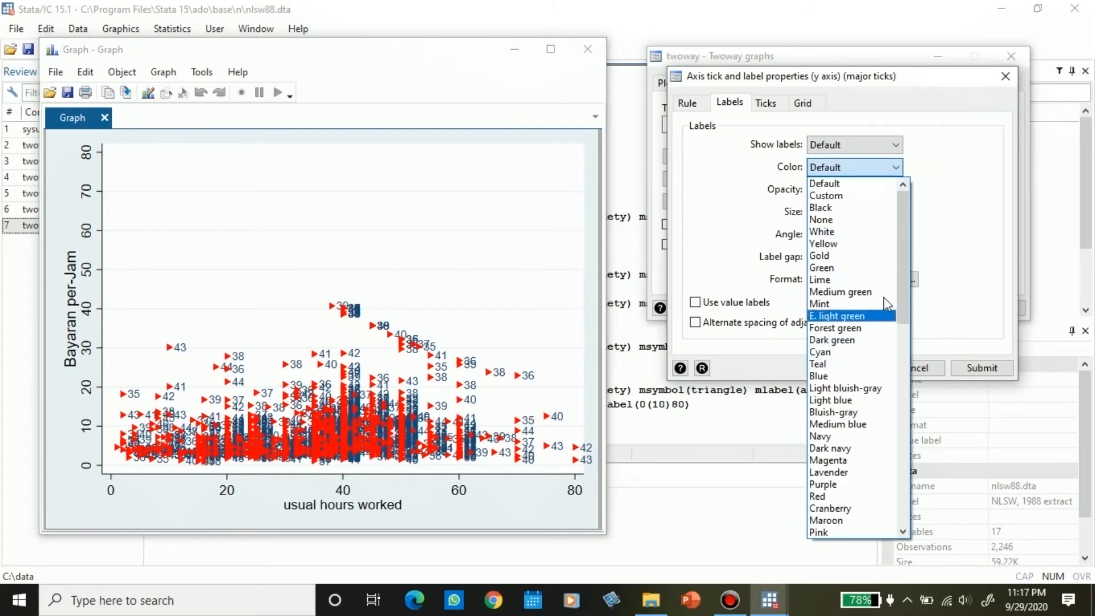
{"action": "left_click", "coordinate": [842, 377]}
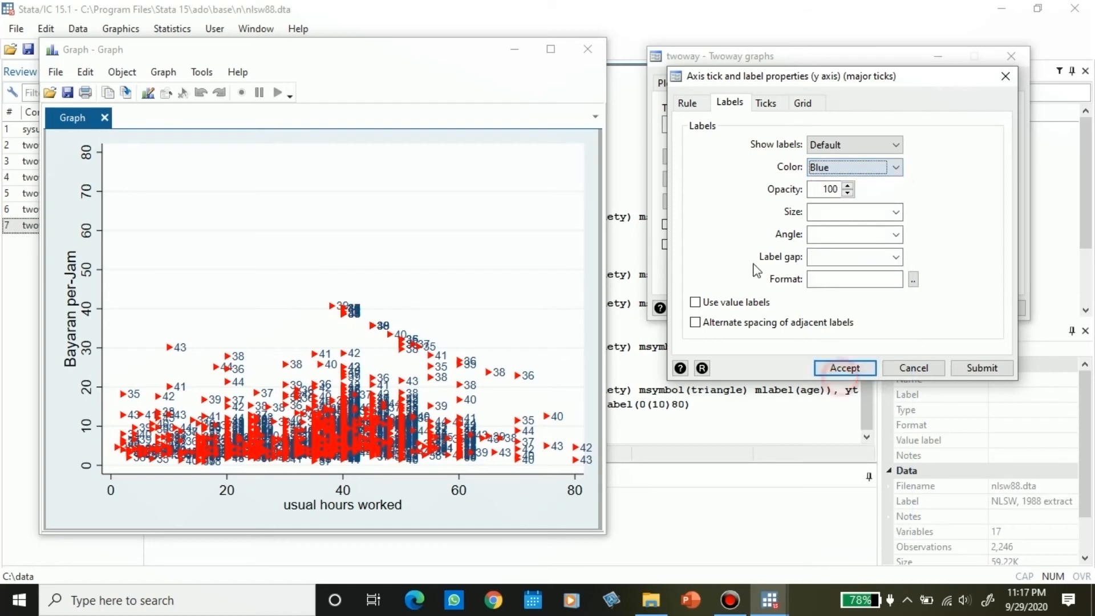
{"action": "left_click", "coordinate": [895, 212]}
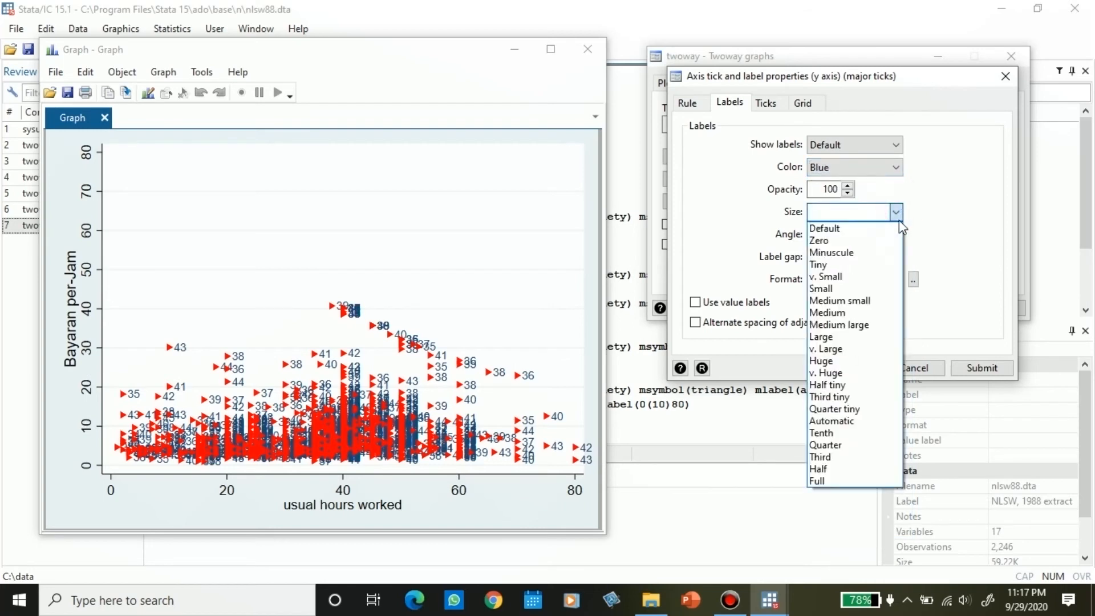
{"action": "left_click", "coordinate": [848, 337]}
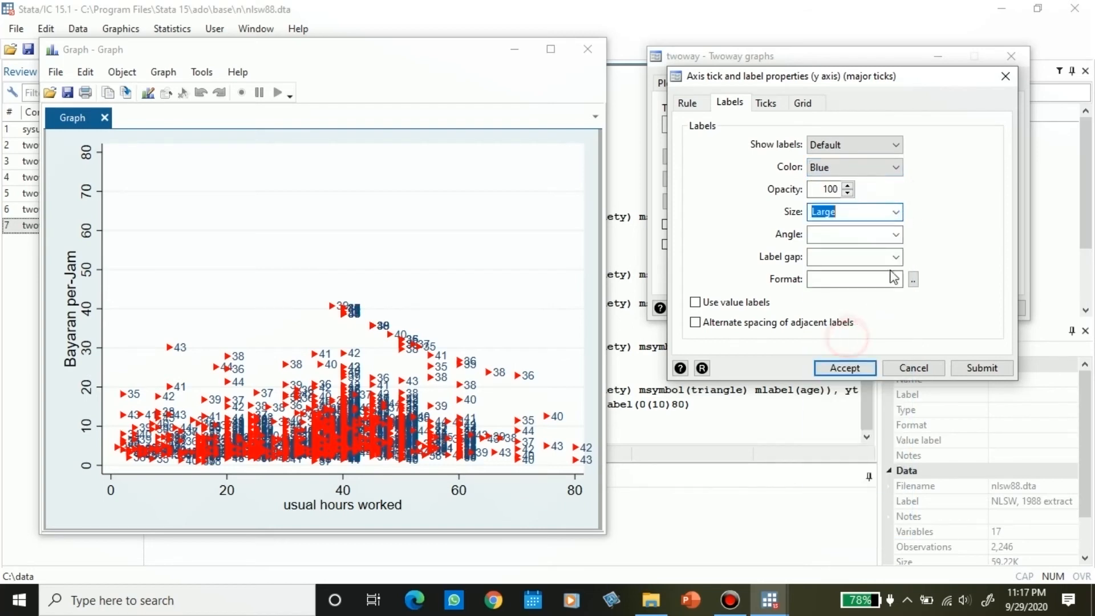
{"action": "left_click", "coordinate": [896, 234]}
{"action": "left_click", "coordinate": [848, 287]}
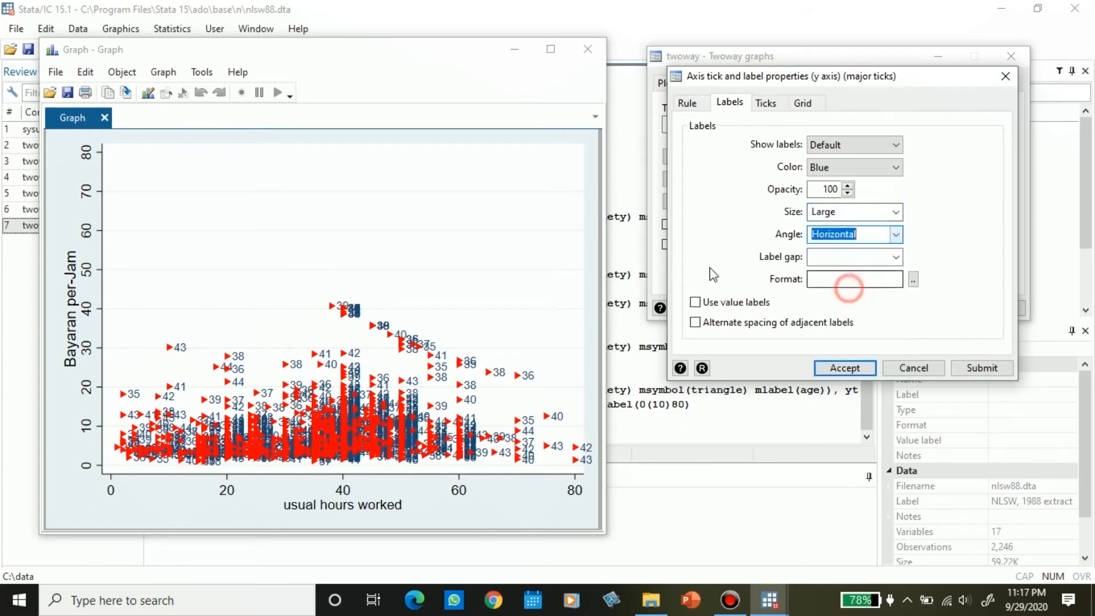
{"action": "left_click", "coordinate": [985, 365]}
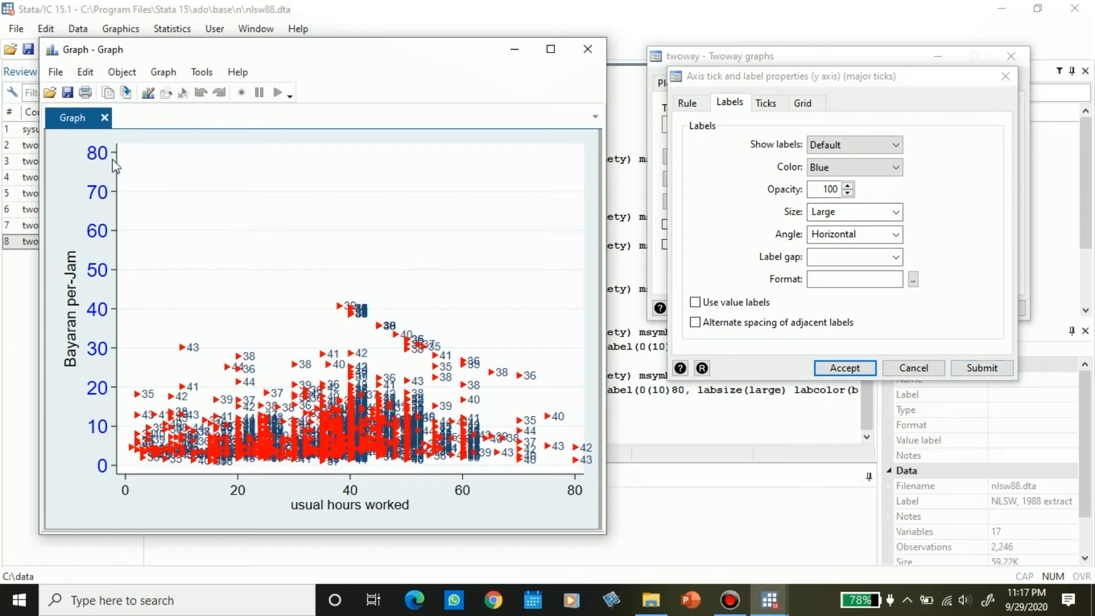
{"action": "left_click", "coordinate": [845, 367]}
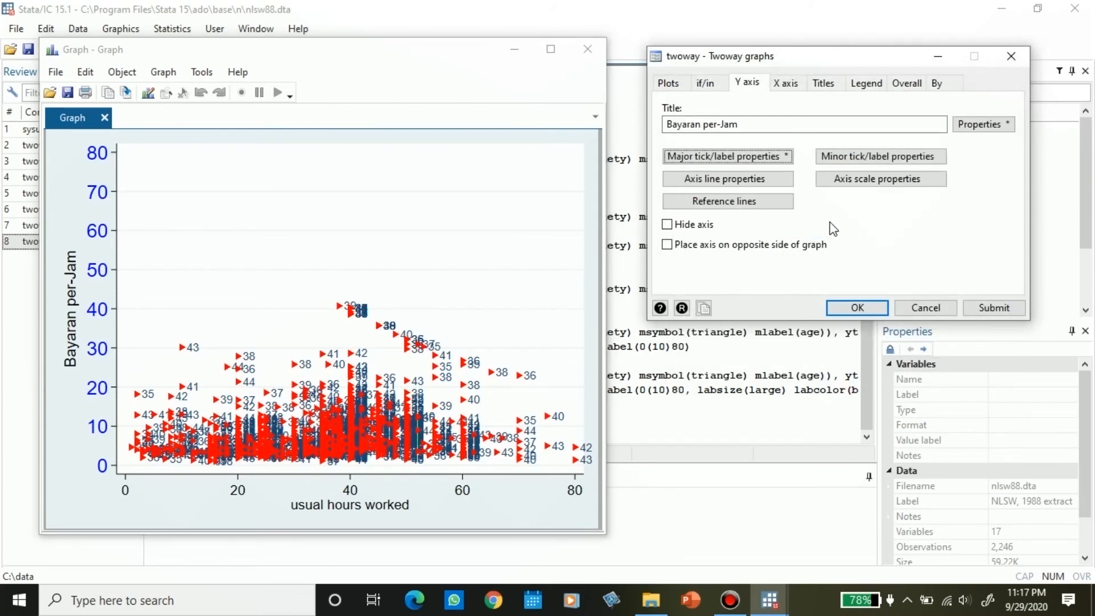
Set the Y axis minor ticks to suggest 5 ticks between major ticks, and submit to redraw the graph.
{"action": "left_click", "coordinate": [881, 155]}
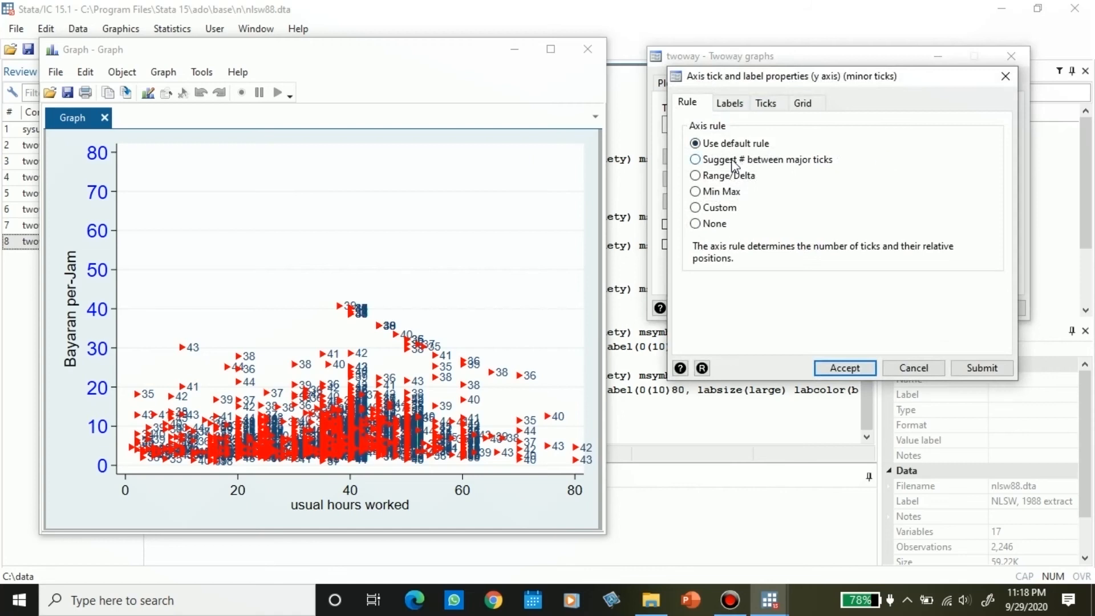
{"action": "left_click", "coordinate": [717, 165]}
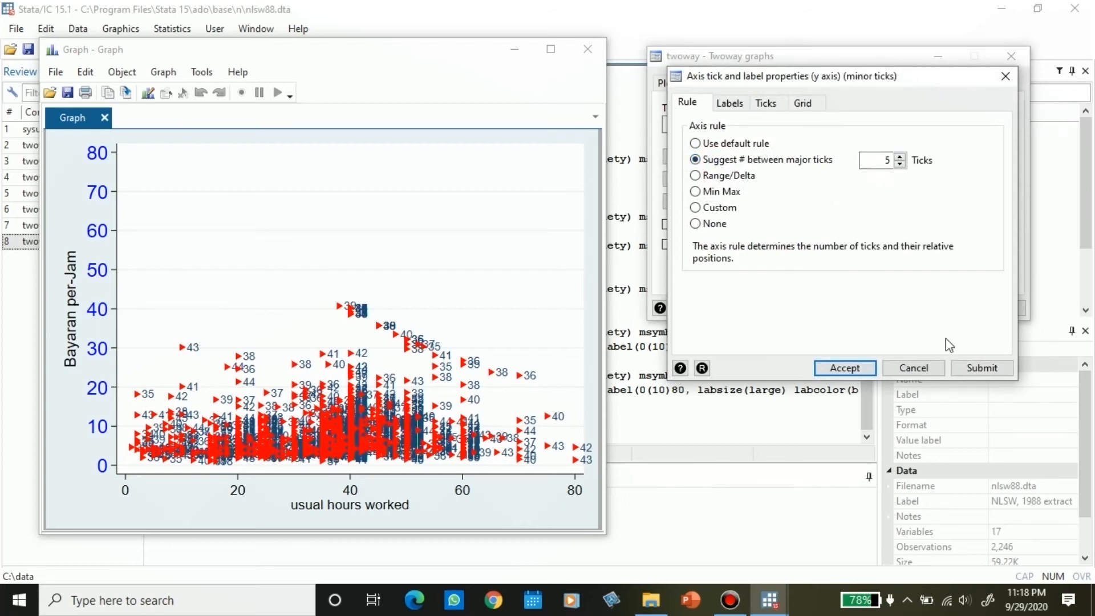
{"action": "left_click", "coordinate": [975, 369]}
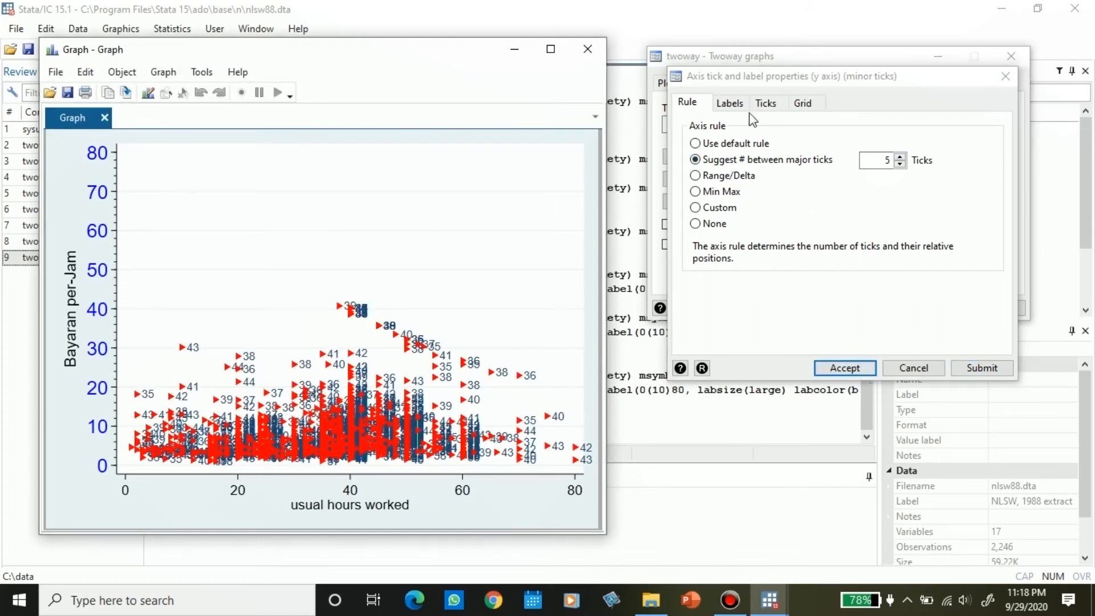
Check the label options for the Y axis minor ticks and accept the minor tick properties.
{"action": "left_click", "coordinate": [725, 105]}
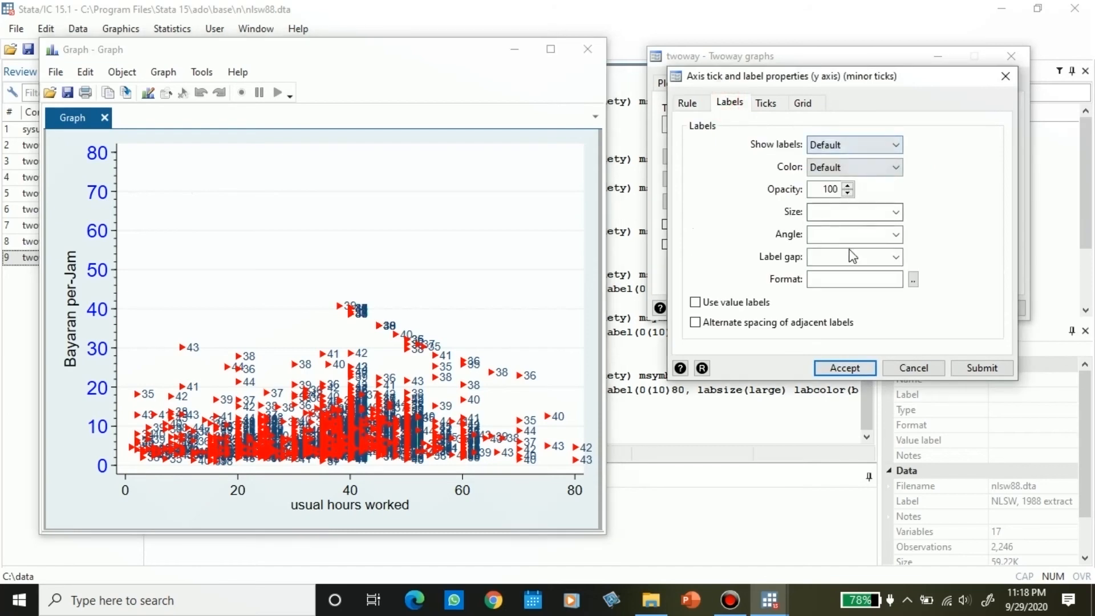
{"action": "left_click", "coordinate": [693, 107]}
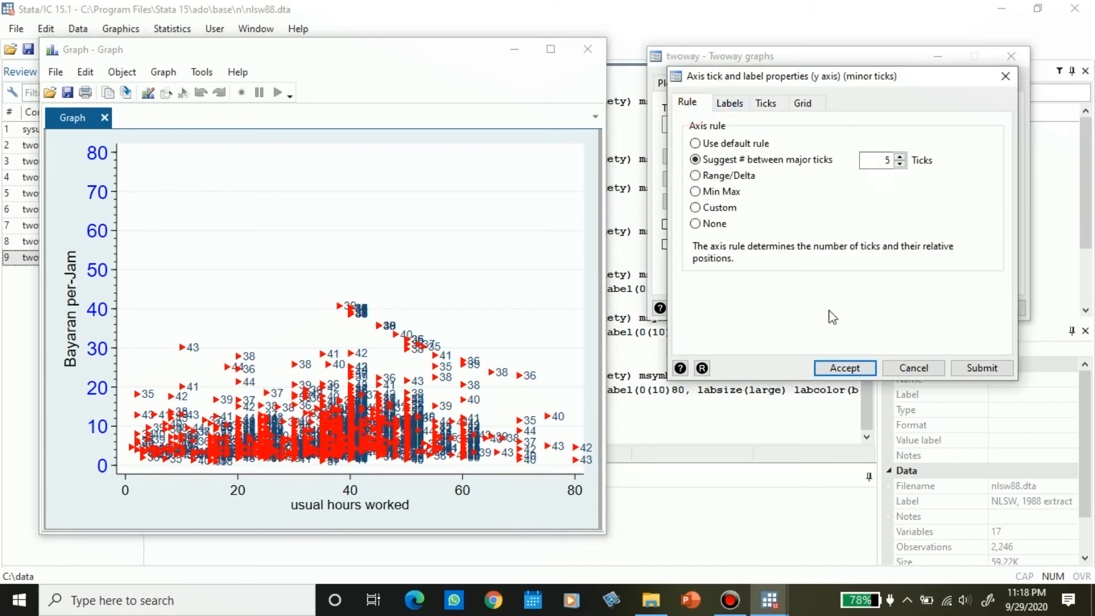
{"action": "left_click", "coordinate": [846, 368]}
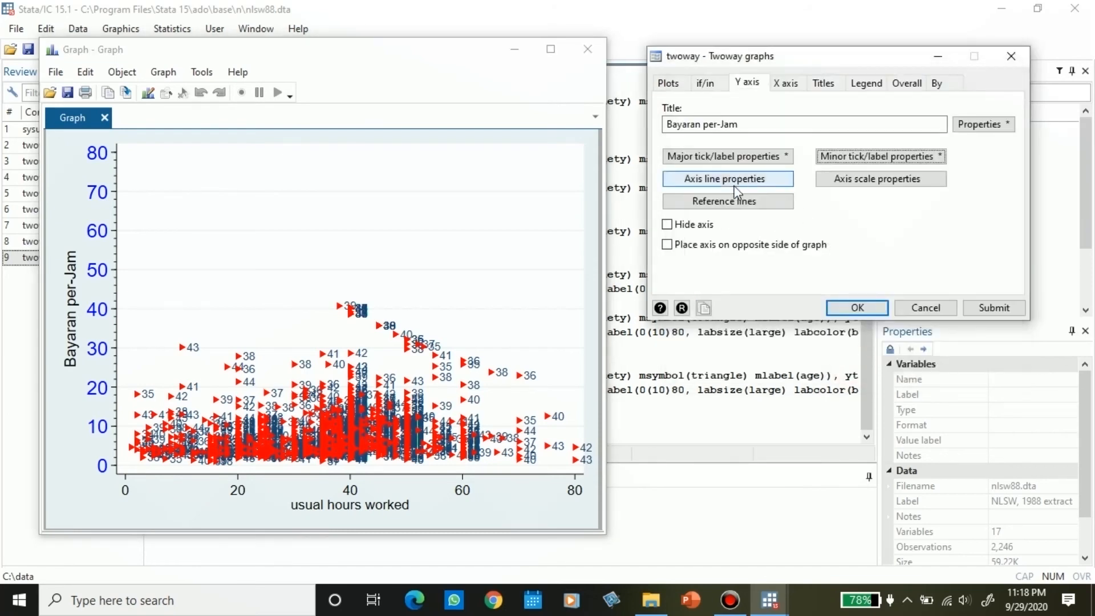
Try a logarithmic scale on the Y axis and submit to redraw the graph.
{"action": "left_click", "coordinate": [919, 180]}
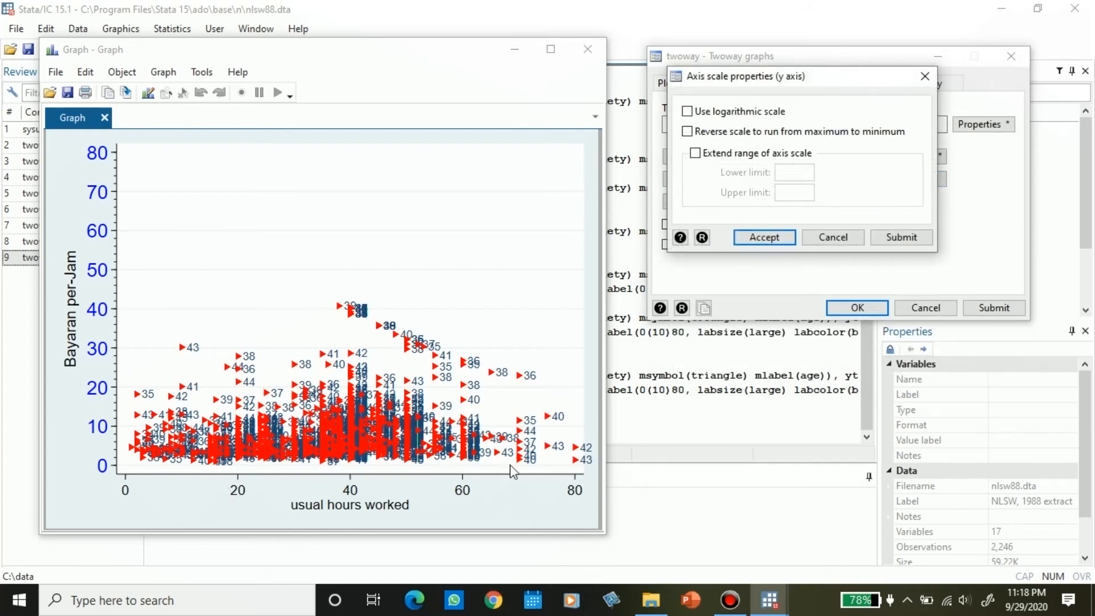
{"action": "left_click", "coordinate": [687, 111]}
{"action": "left_click", "coordinate": [908, 238]}
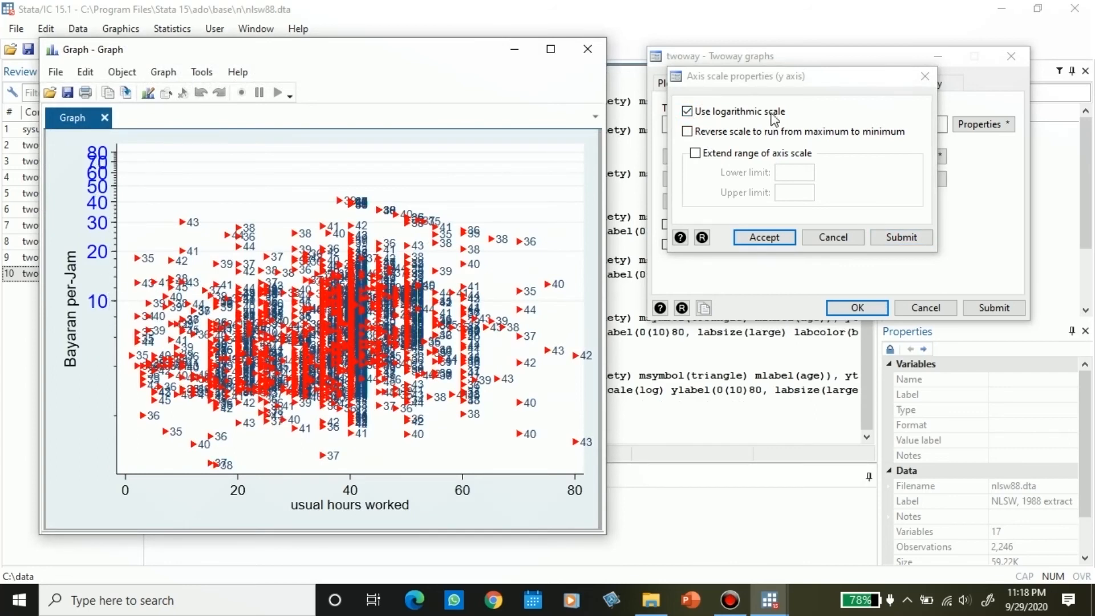
Turn off the Y axis logarithmic scale, submit to redraw the graph, and accept the scale properties.
{"action": "left_click", "coordinate": [753, 113]}
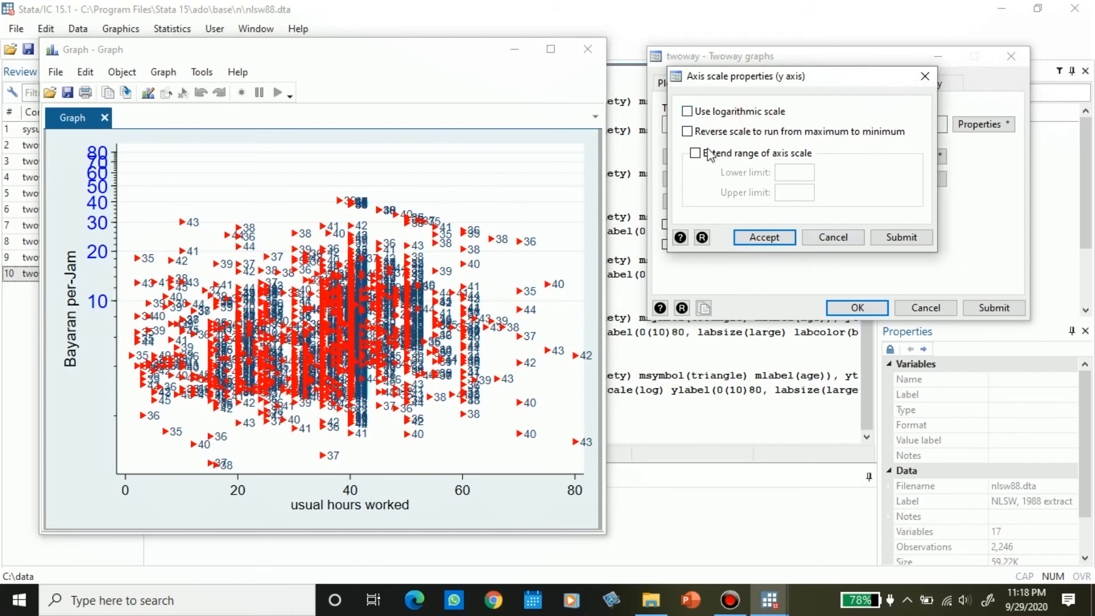
{"action": "left_click", "coordinate": [911, 238]}
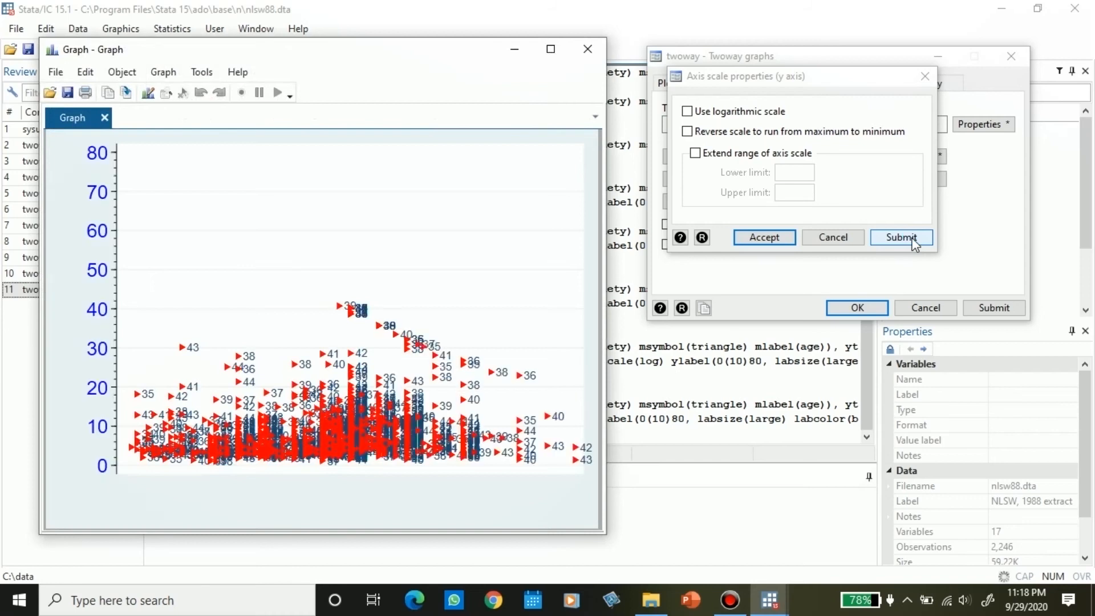
{"action": "left_click", "coordinate": [781, 238]}
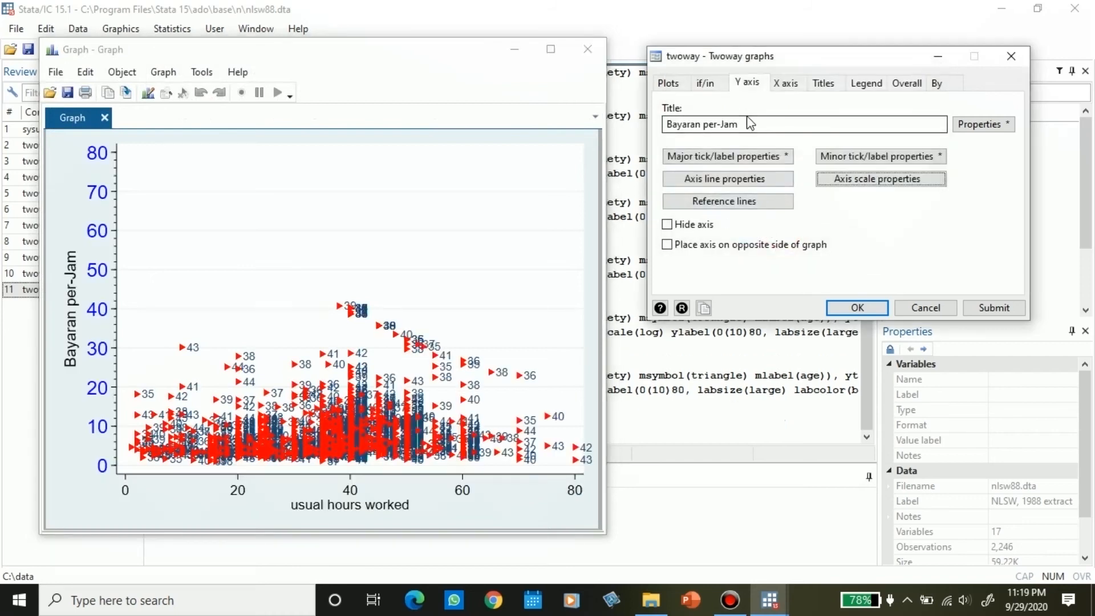
Add the graph title "Ini coba buat grafik" with default title properties and submit to redraw the graph.
{"action": "left_click", "coordinate": [778, 86]}
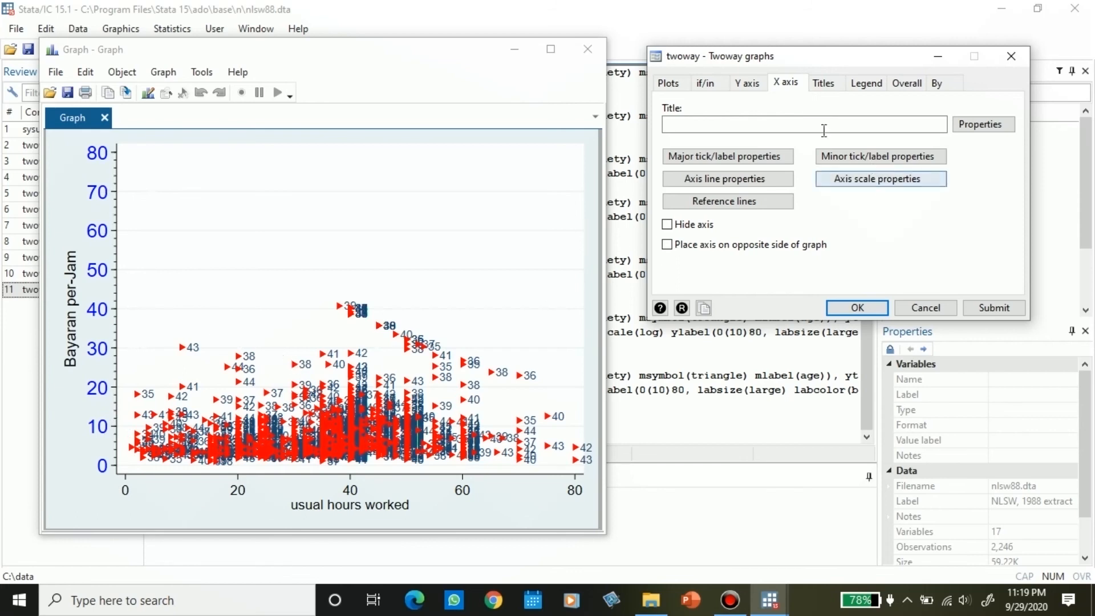
{"action": "left_click", "coordinate": [823, 91]}
{"action": "left_click", "coordinate": [724, 121]}
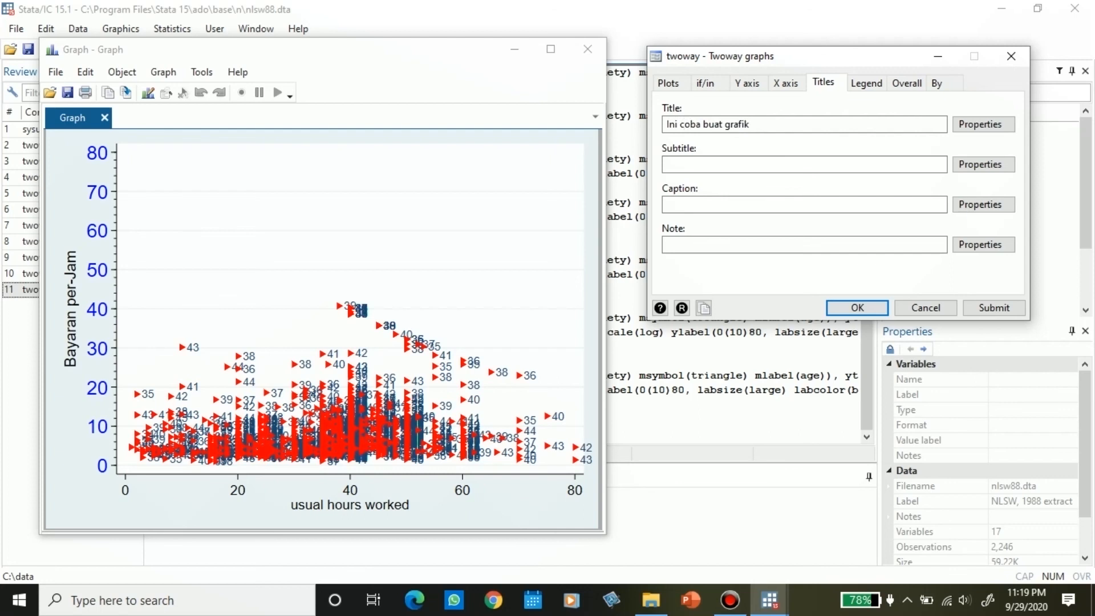
{"action": "left_click", "coordinate": [989, 126]}
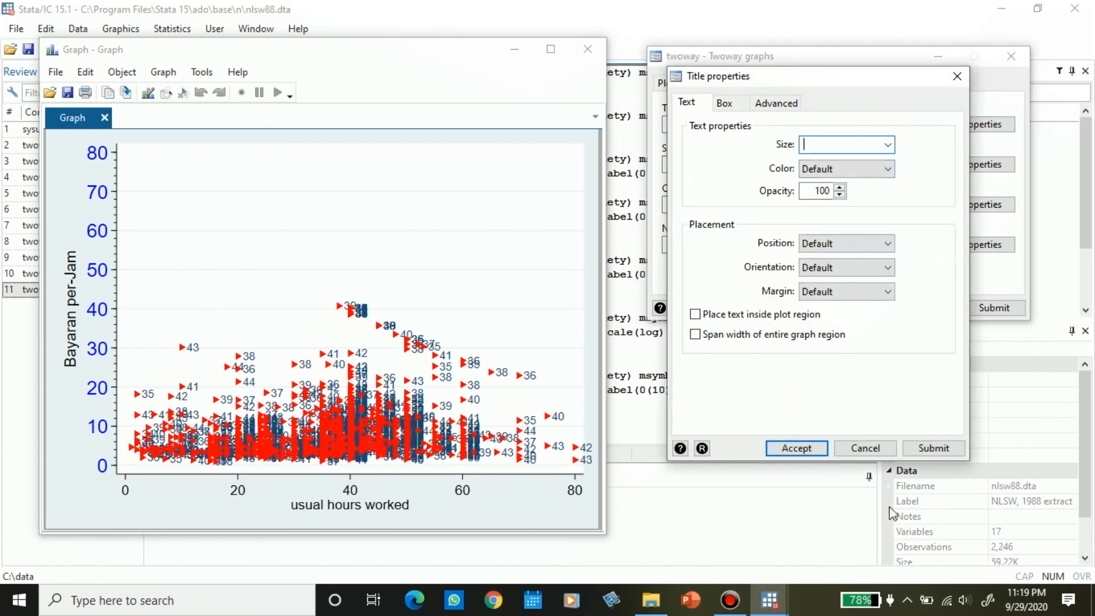
{"action": "left_click", "coordinate": [819, 453]}
{"action": "left_click", "coordinate": [993, 308]}
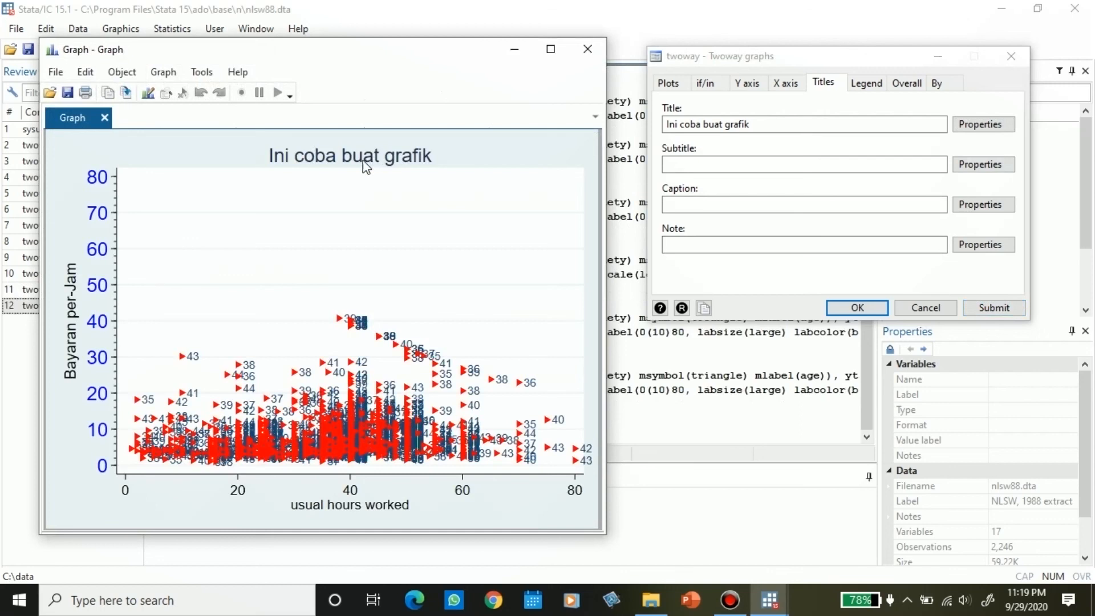
Leave the subtitle and note empty, confirm the twoway graph settings, and bring the main results window with the generated commands forward.
{"action": "left_click", "coordinate": [755, 162]}
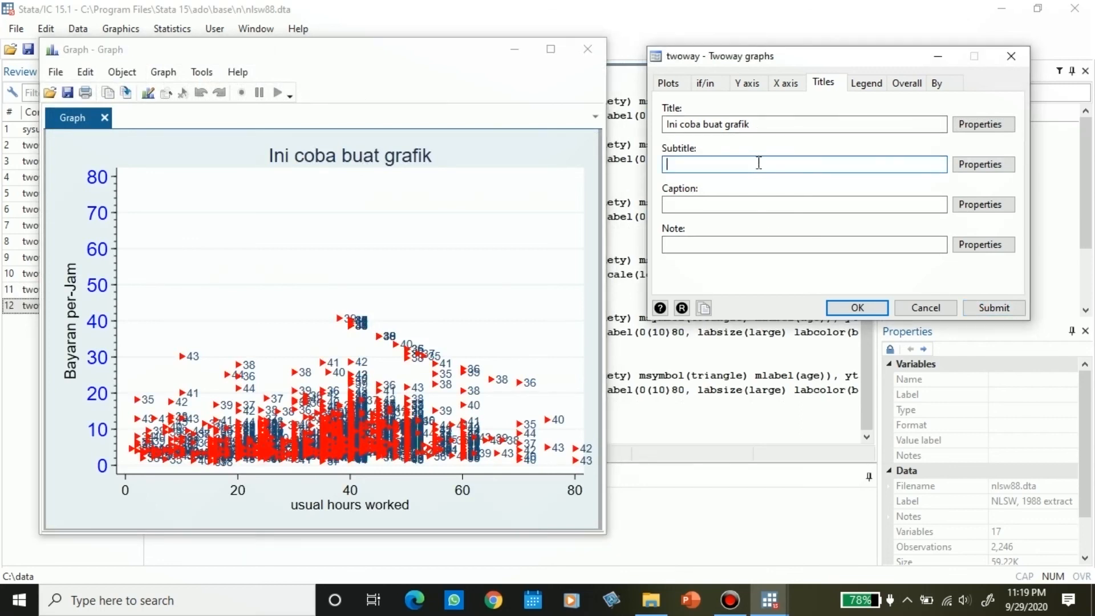
{"action": "left_click", "coordinate": [756, 252]}
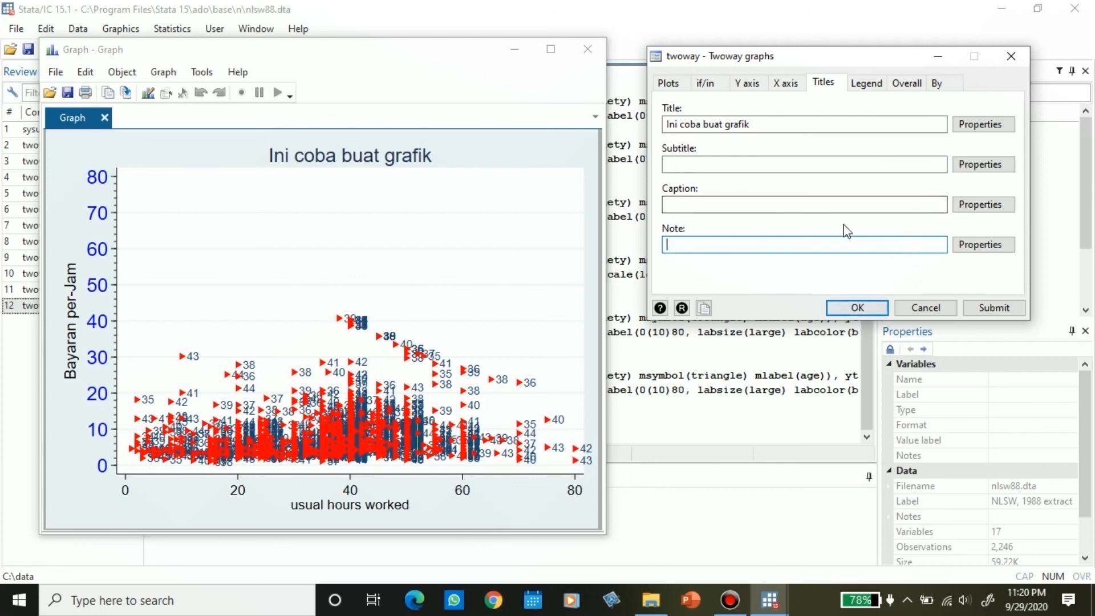
{"action": "left_click", "coordinate": [670, 85]}
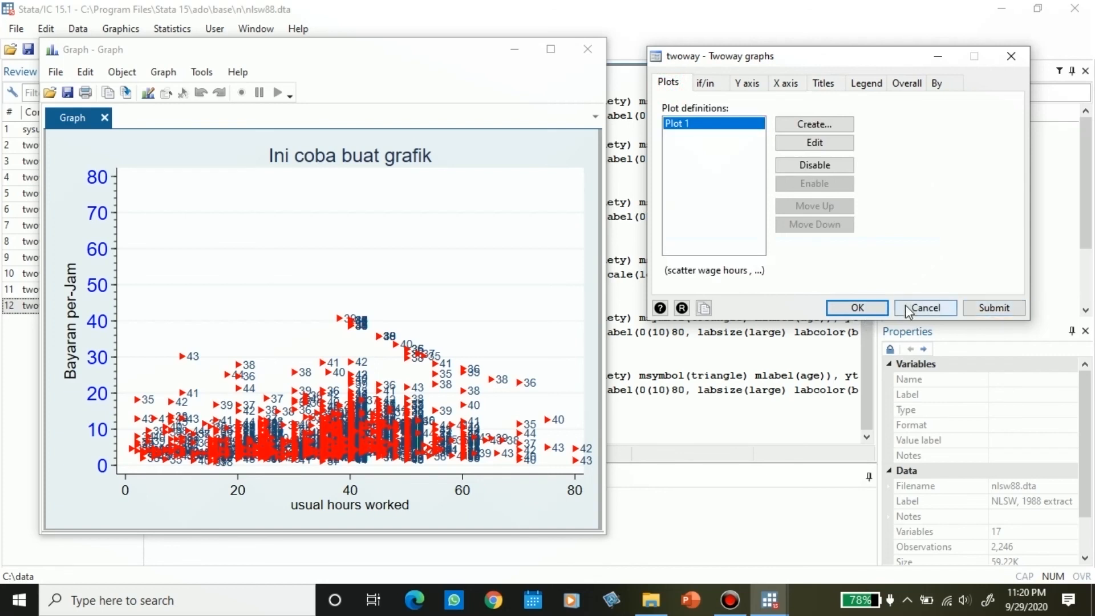
{"action": "left_click", "coordinate": [853, 308]}
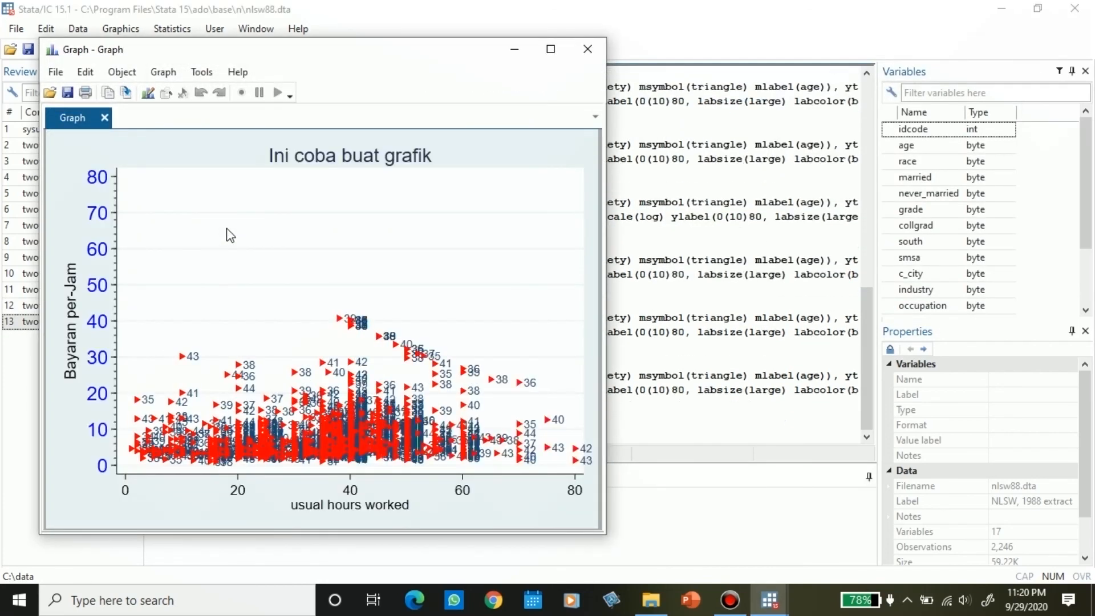
{"action": "left_click", "coordinate": [658, 43]}
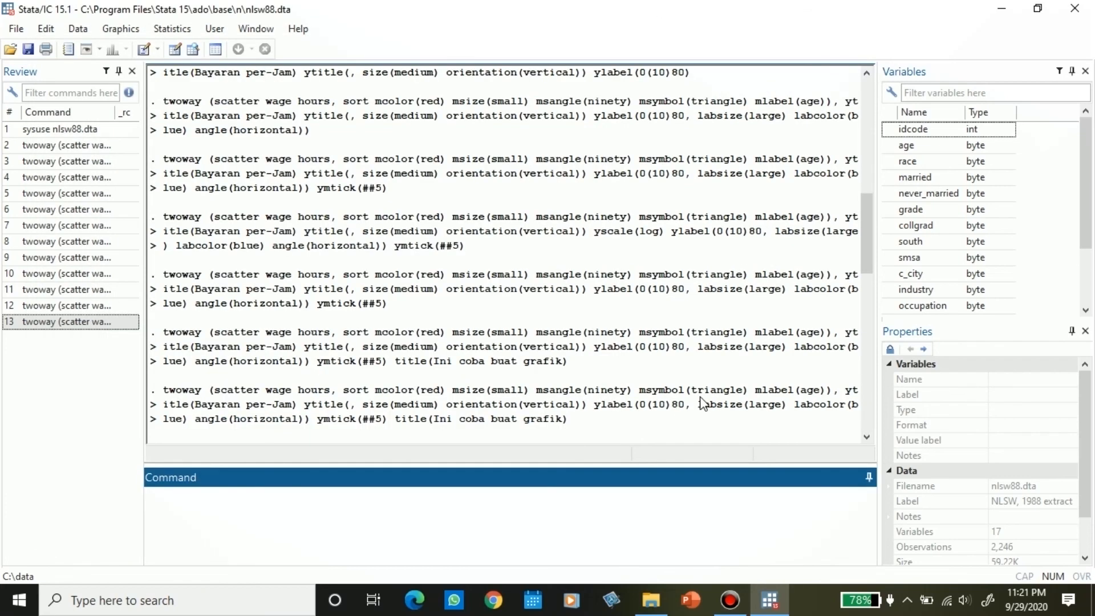